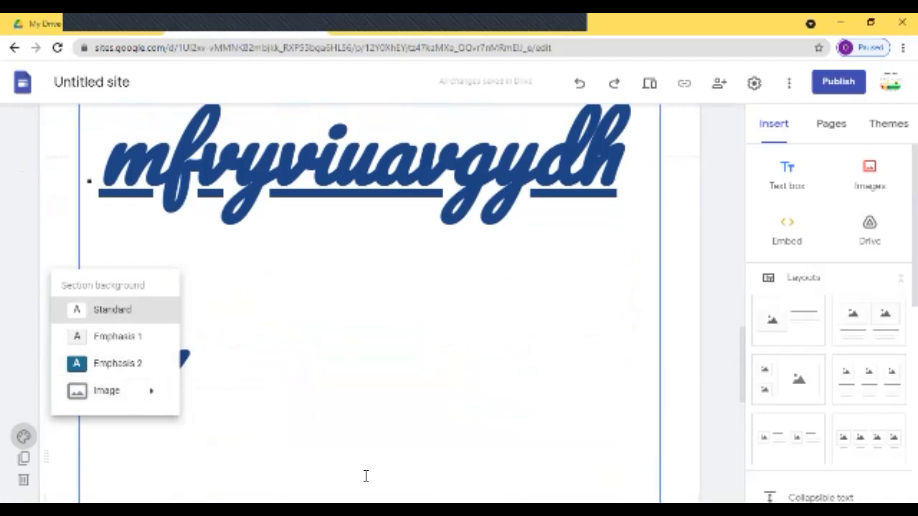
- Delete the sample text sections below the "hello" header so that only the header remains on the page
scroll(199, 369, up, 3)
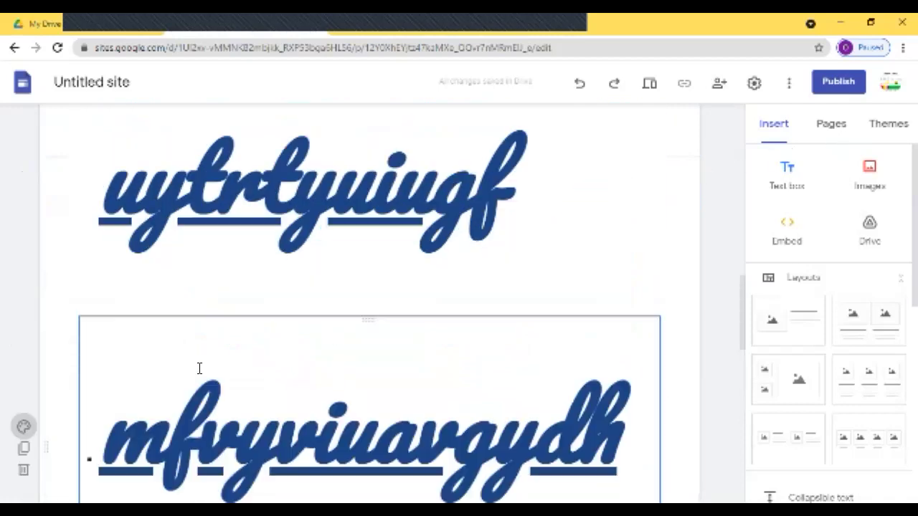
click(23, 463)
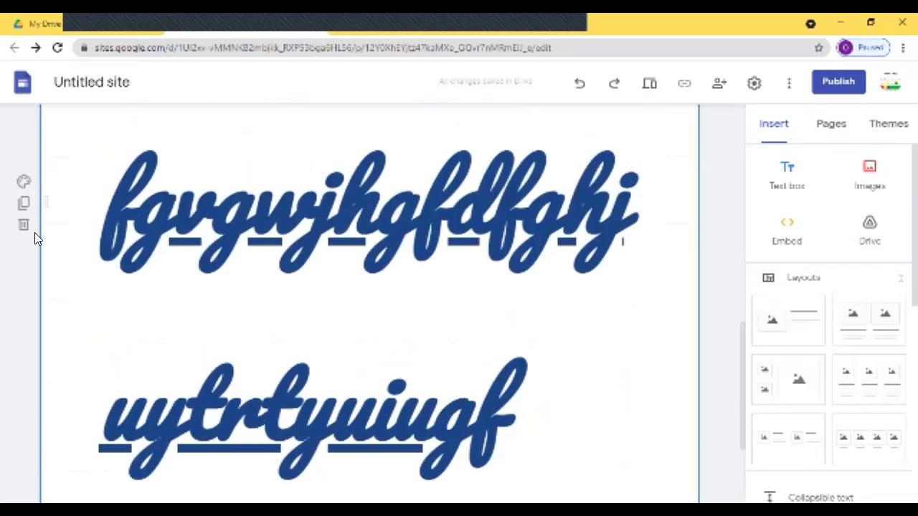
scroll(35, 239, down, 10)
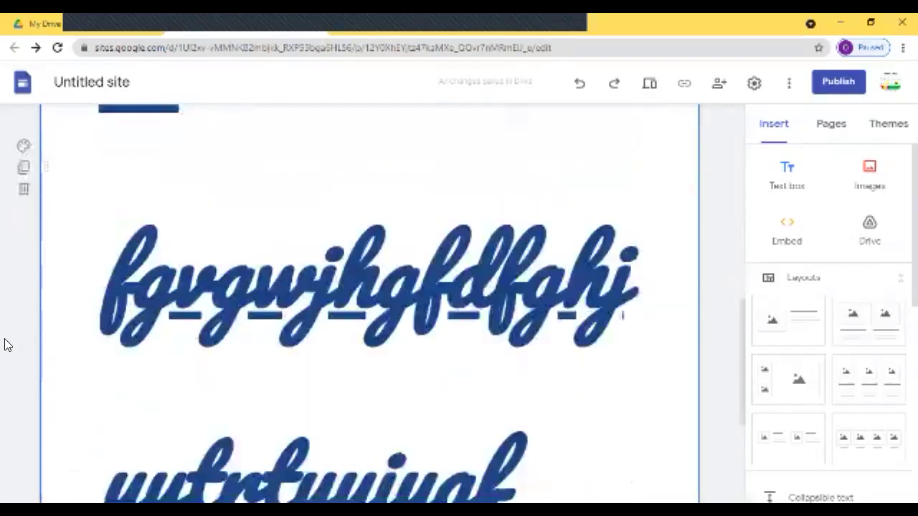
click(24, 189)
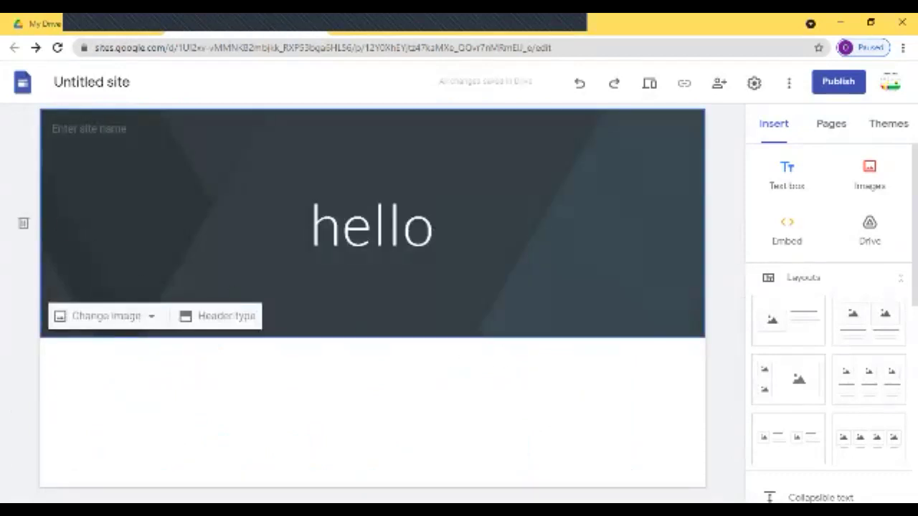
- Look through the image and embed insertion options and Google Drive's My Drive, Shared with me and Recent lists
click(844, 185)
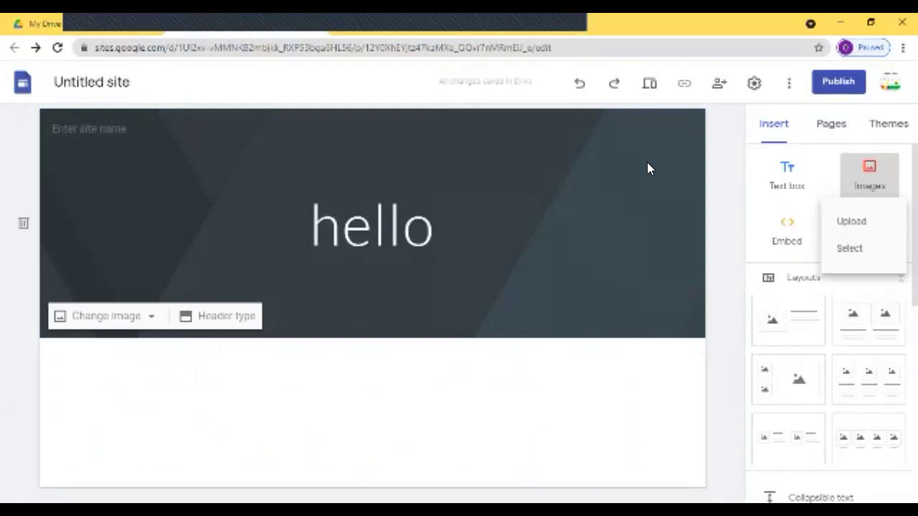
click(736, 203)
click(798, 222)
click(541, 350)
click(869, 230)
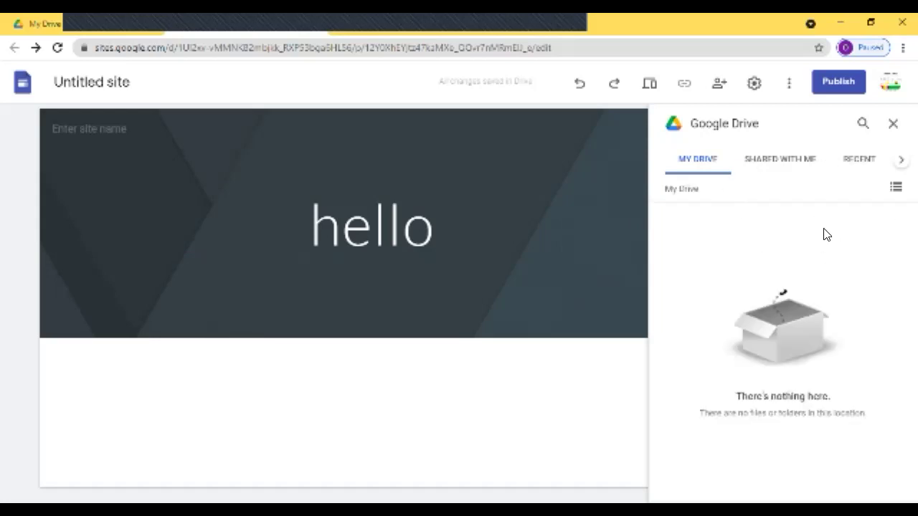
click(786, 158)
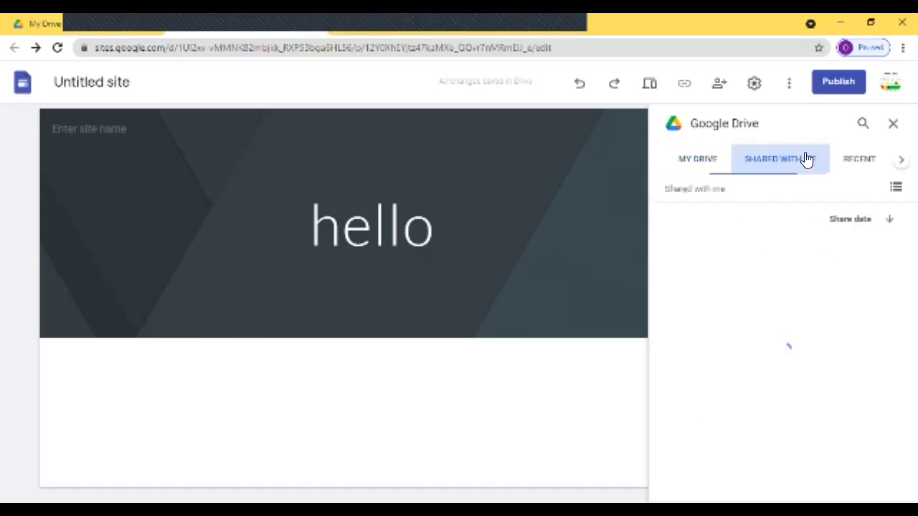
click(843, 168)
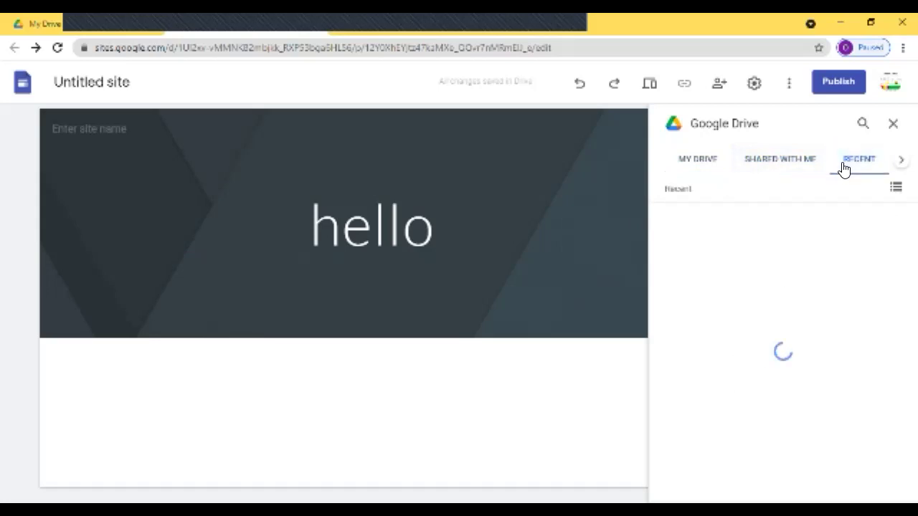
click(893, 123)
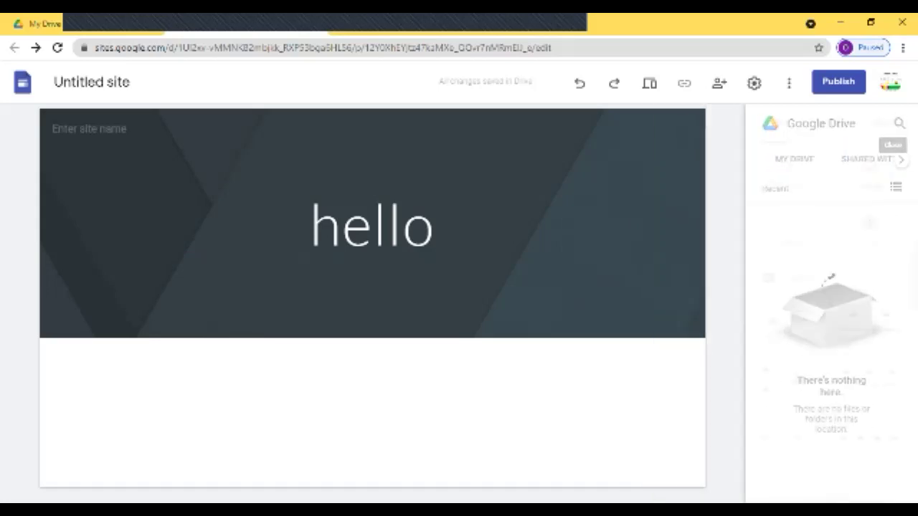
- Insert a table of contents below the "hello" header
scroll(840, 315, down, 5)
scroll(844, 288, up, 3)
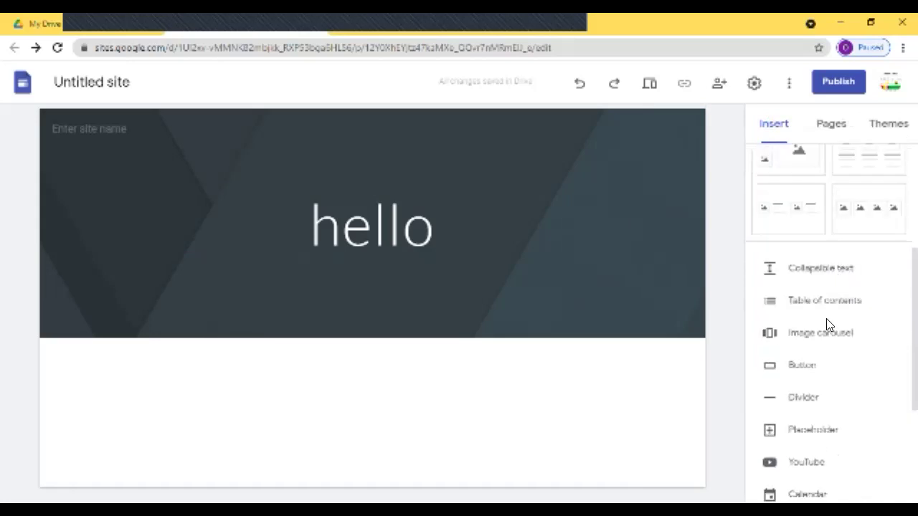
click(826, 300)
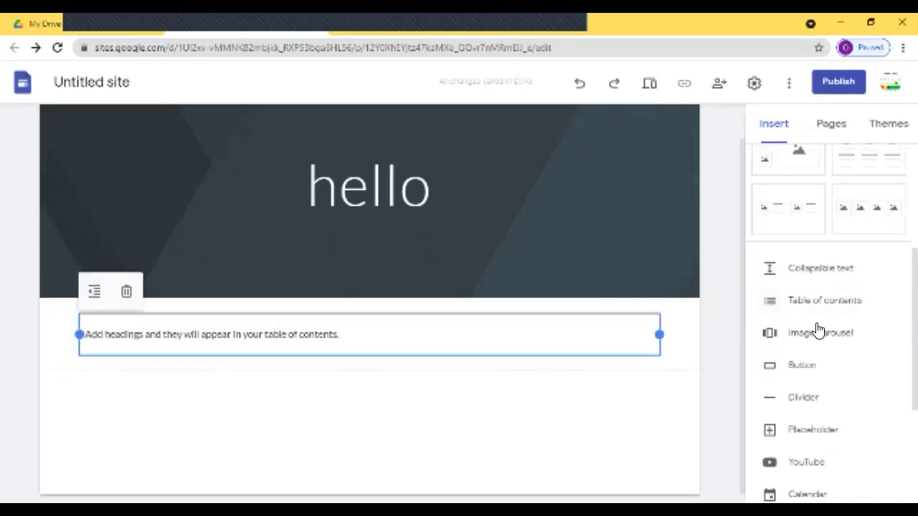
- Insert an image carousel with three uploaded drawings below the table of contents
click(840, 334)
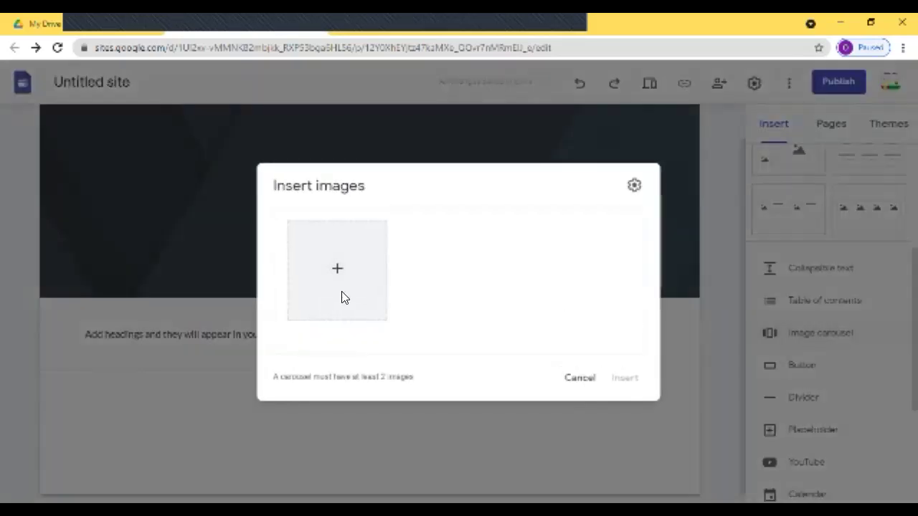
click(341, 259)
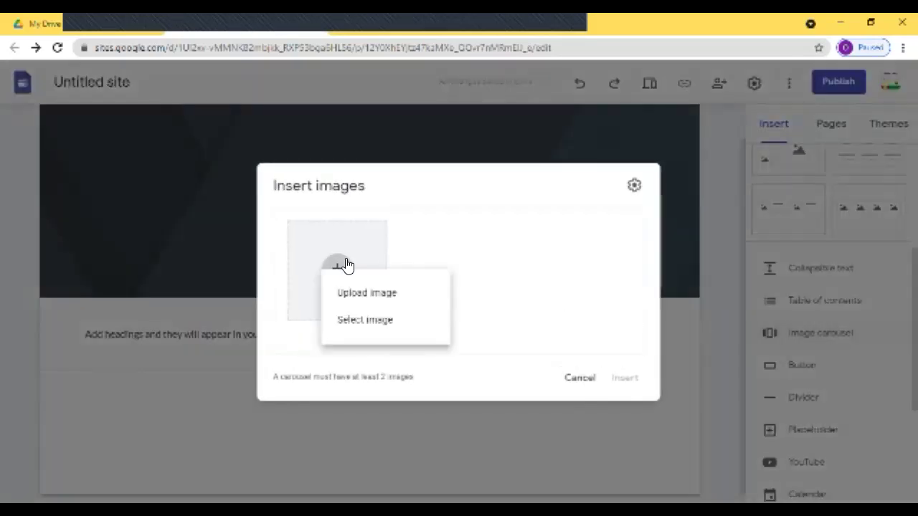
click(418, 294)
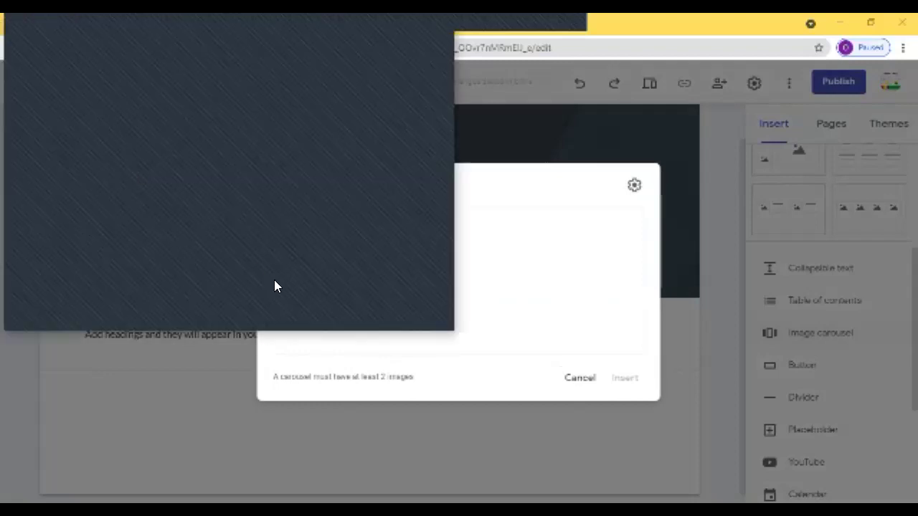
double_click(351, 273)
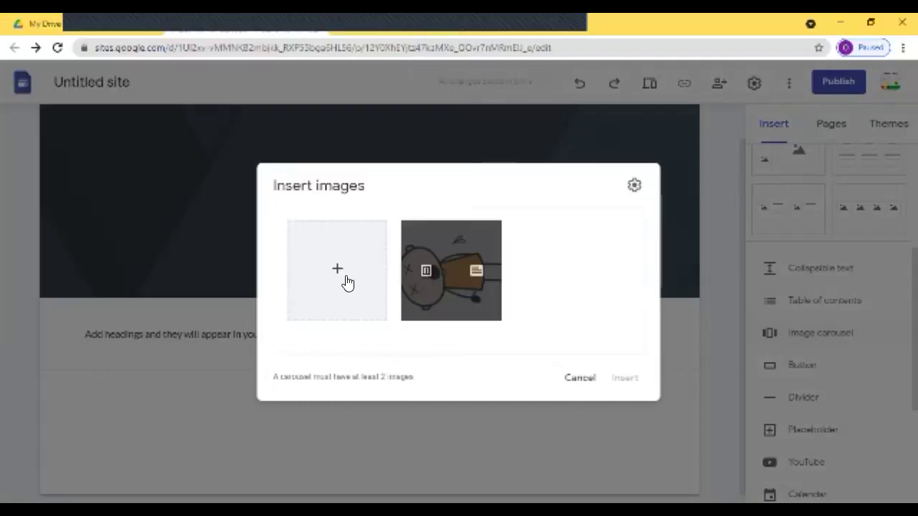
click(338, 273)
click(369, 295)
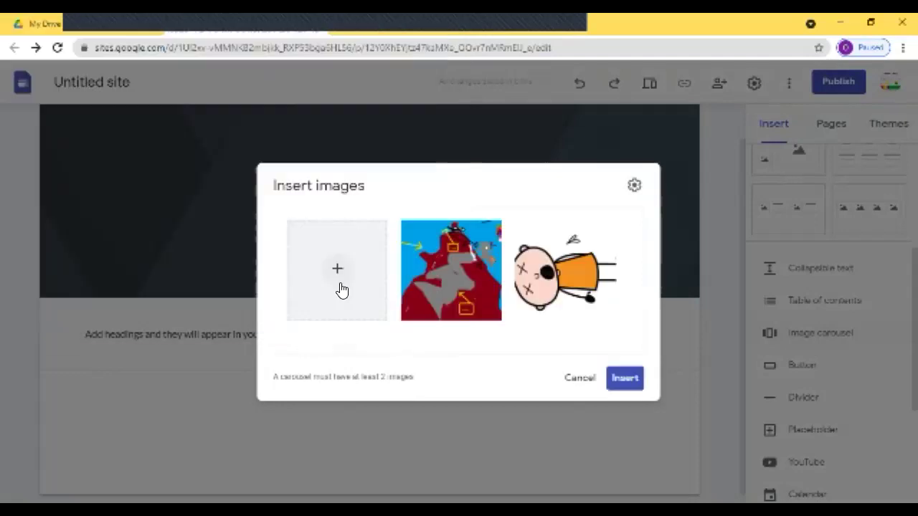
click(337, 269)
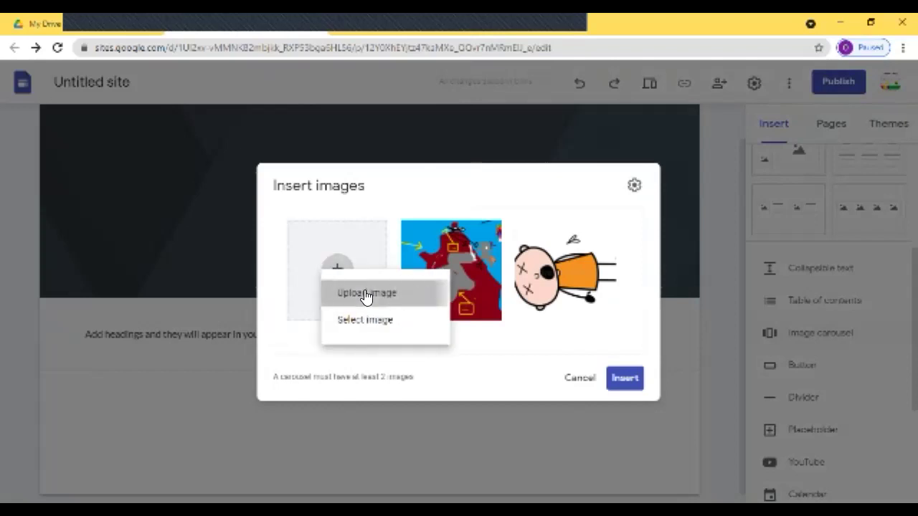
click(366, 294)
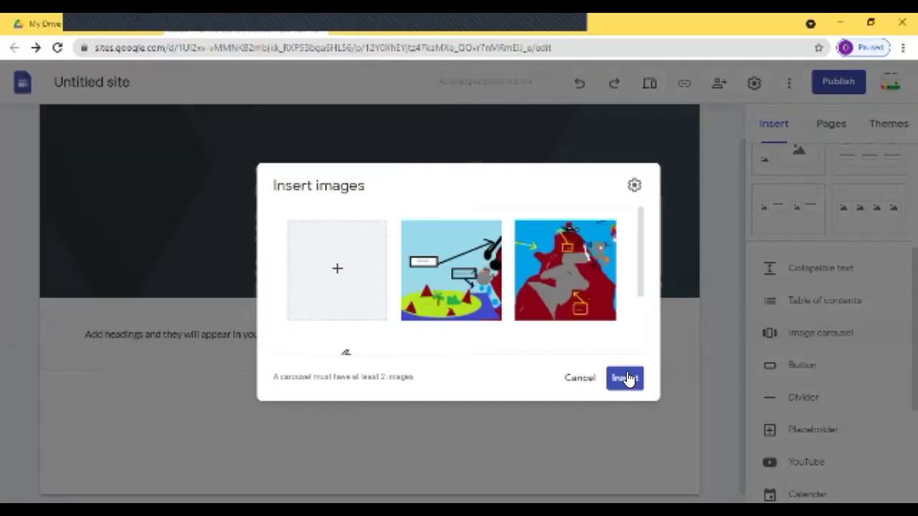
click(625, 378)
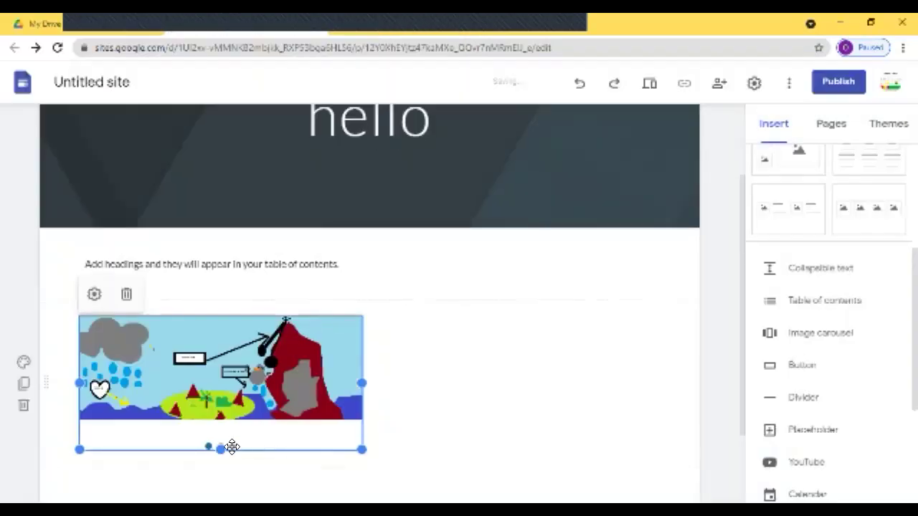
click(533, 375)
scroll(779, 378, down, 1)
click(799, 296)
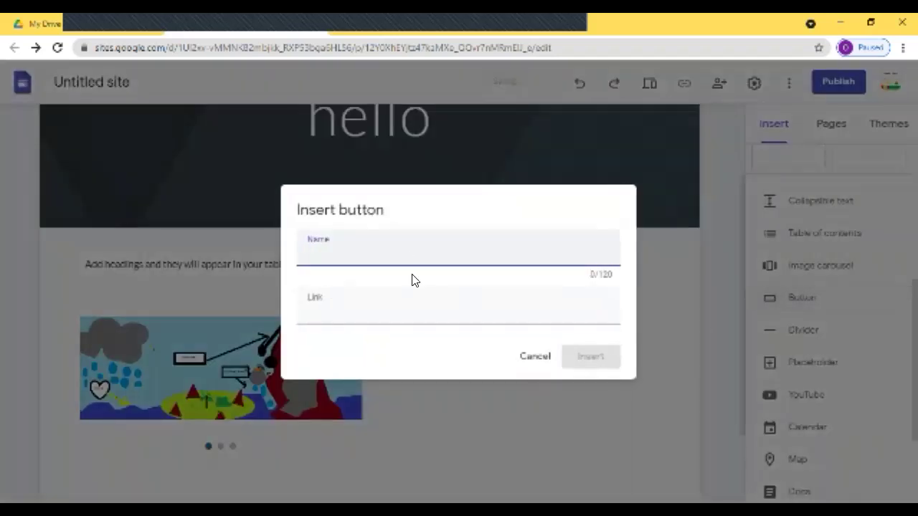
text(lstyk6tekm)
click(390, 318)
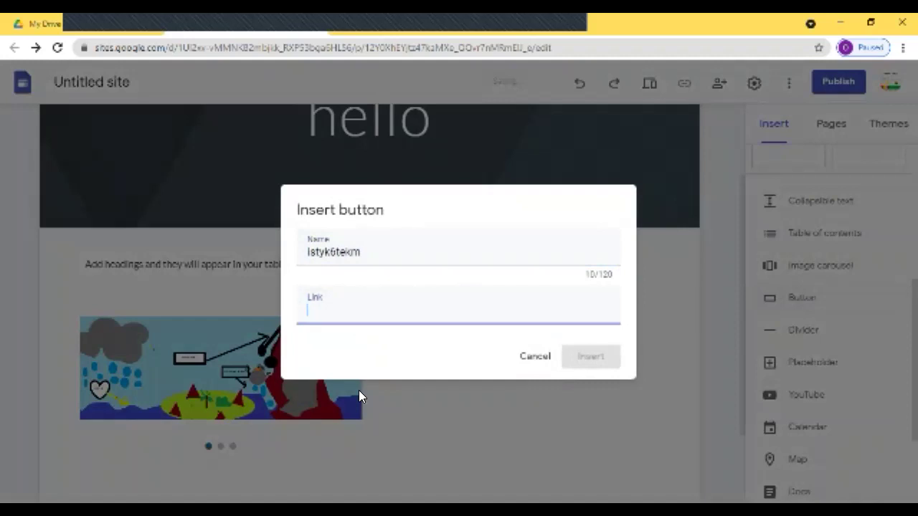
text(https://www.youtube.com/channel/UCivo_bk91IDLVz1hFGVwjtQ)
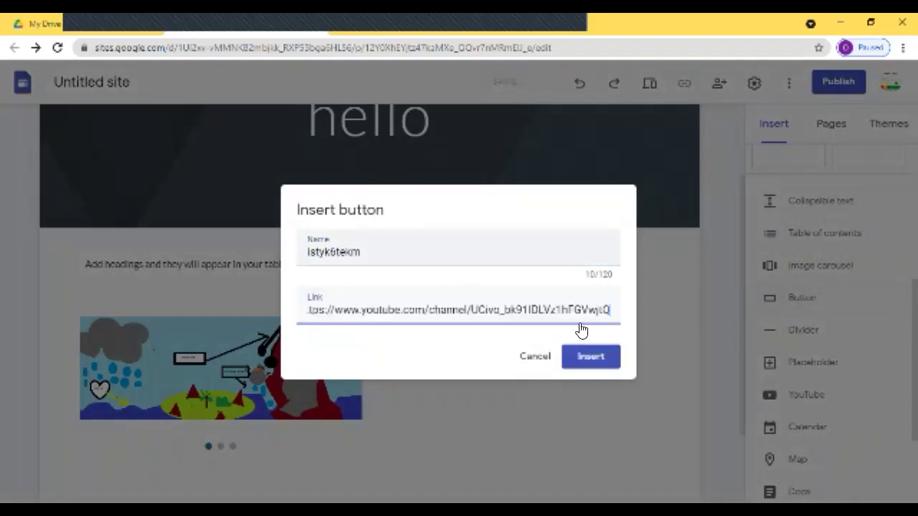
click(604, 363)
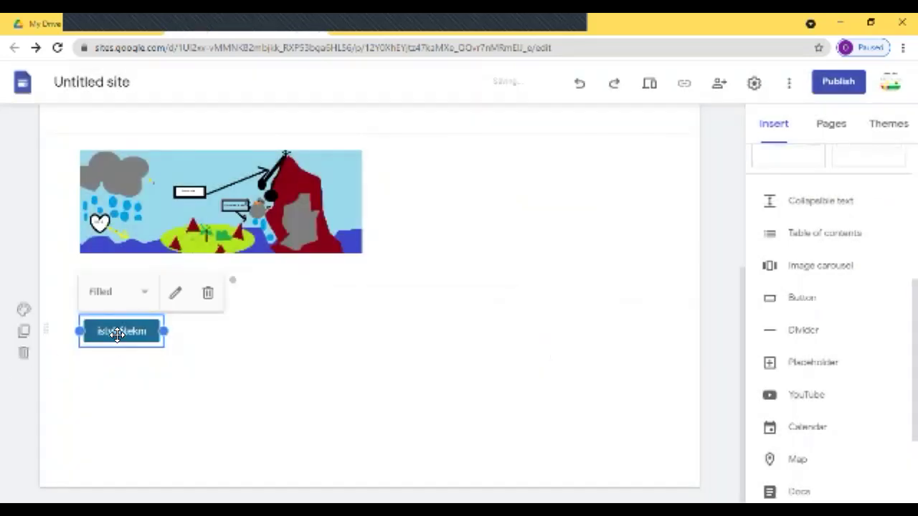
- Insert a divider and an empty placeholder below the button, and view the placeholder's content options
click(807, 330)
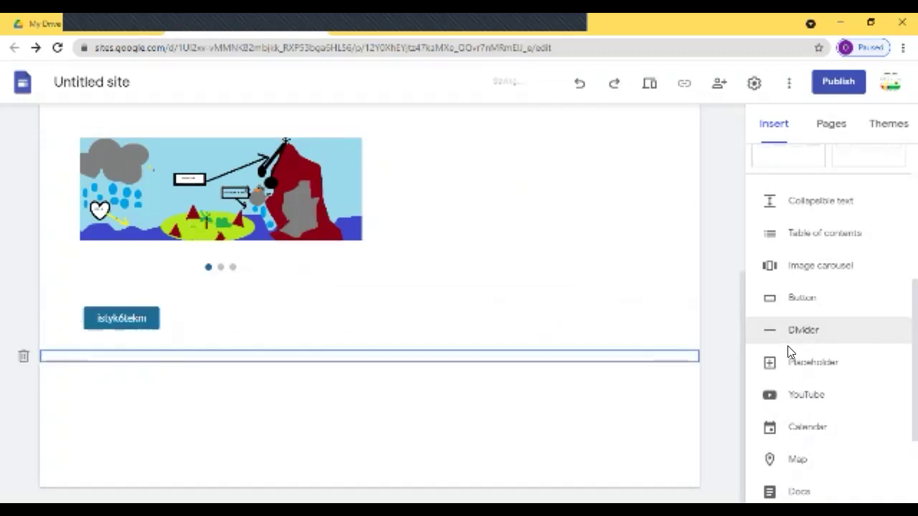
click(369, 422)
click(821, 366)
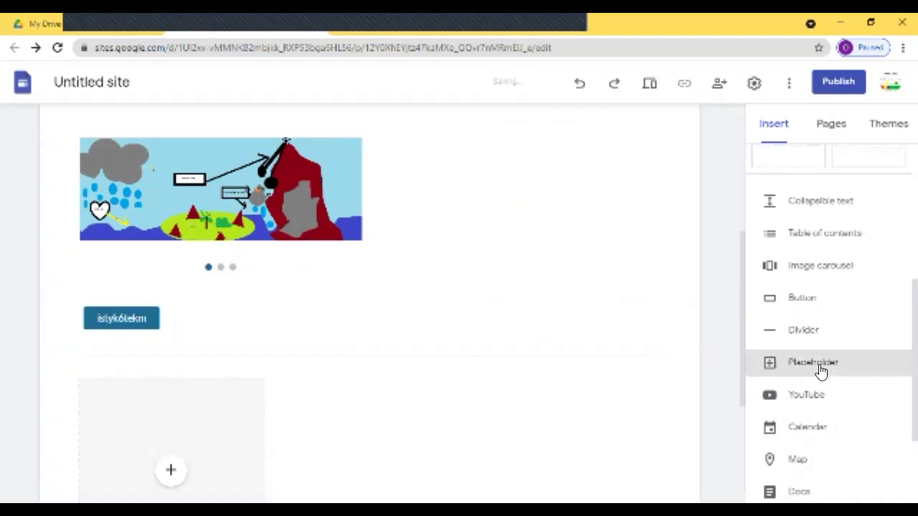
click(644, 350)
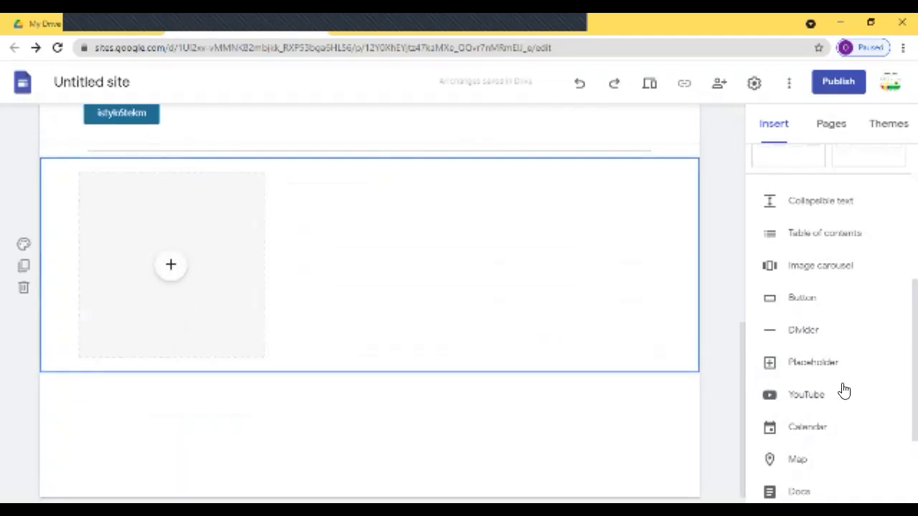
click(180, 271)
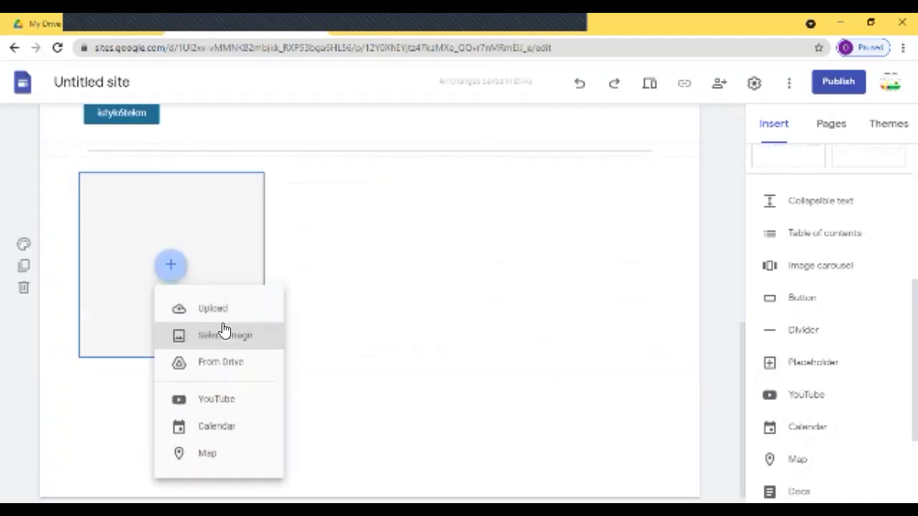
click(726, 350)
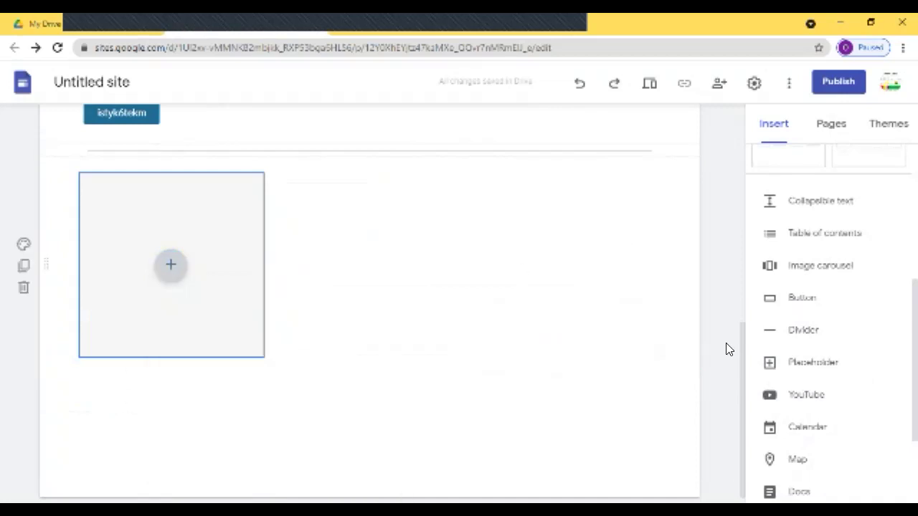
- Start inserting a YouTube video and search the available videos for "gods country"
click(800, 393)
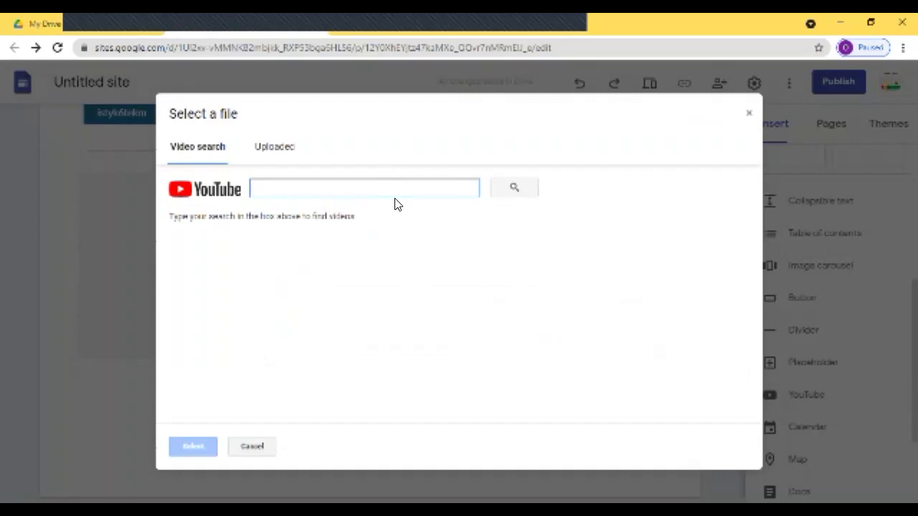
text(p)
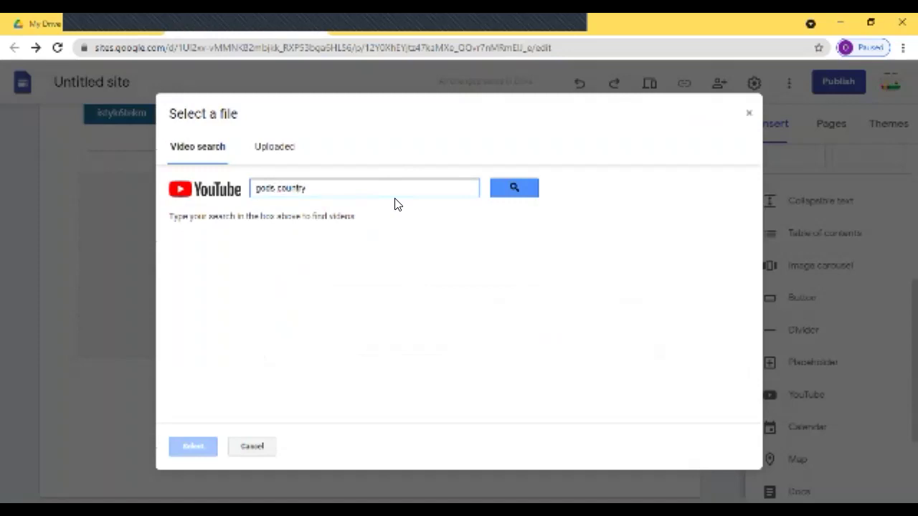
key(Return)
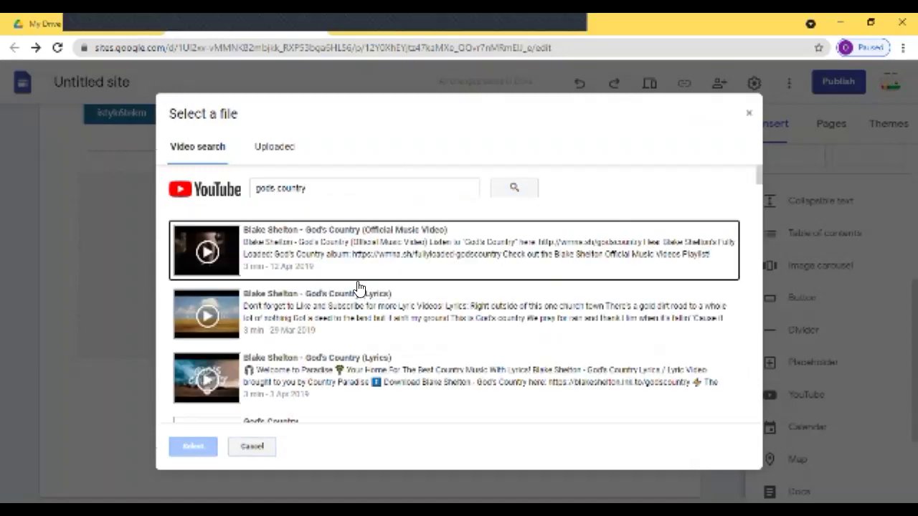
- Look through the video results for "gods country" to find a suitable video
scroll(348, 318, down, 10)
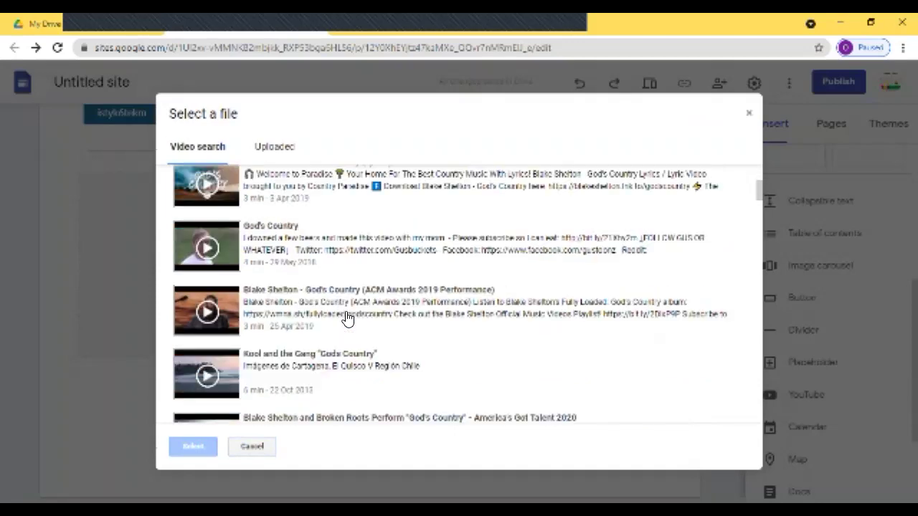
scroll(348, 317, down, 10)
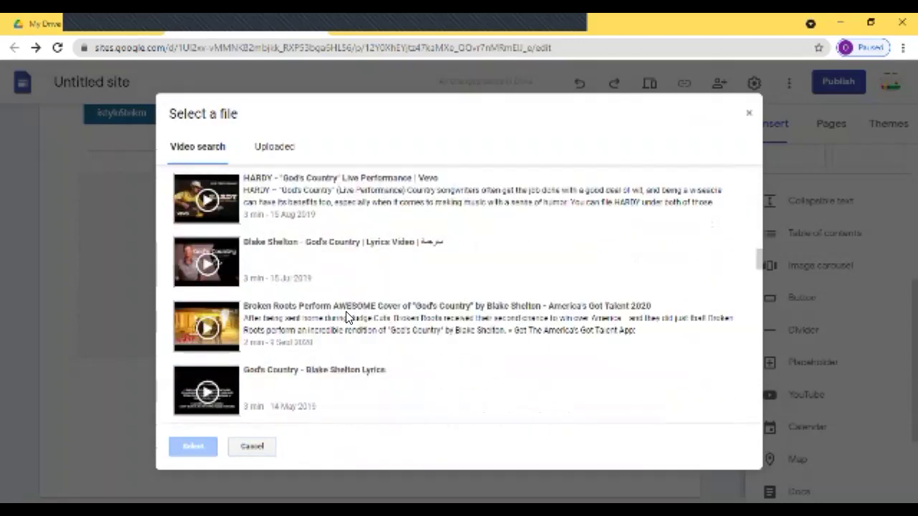
scroll(348, 318, down, 10)
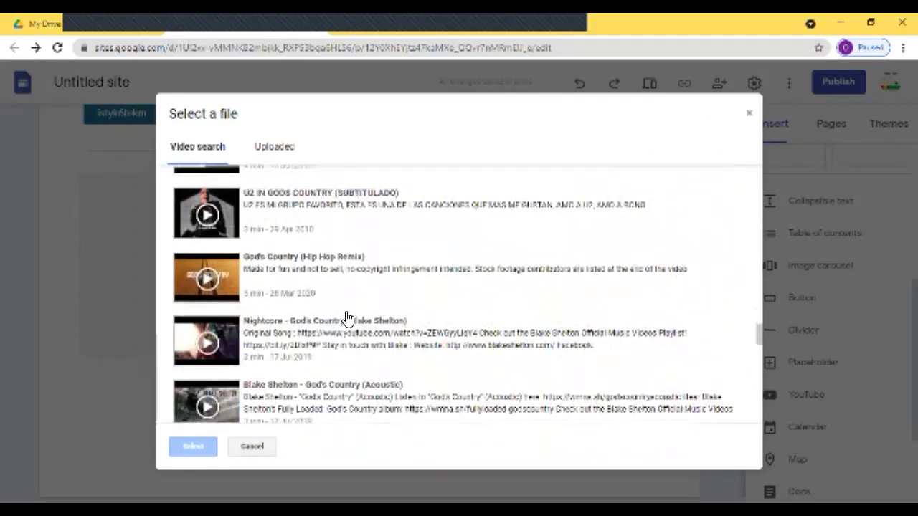
scroll(348, 318, down, 10)
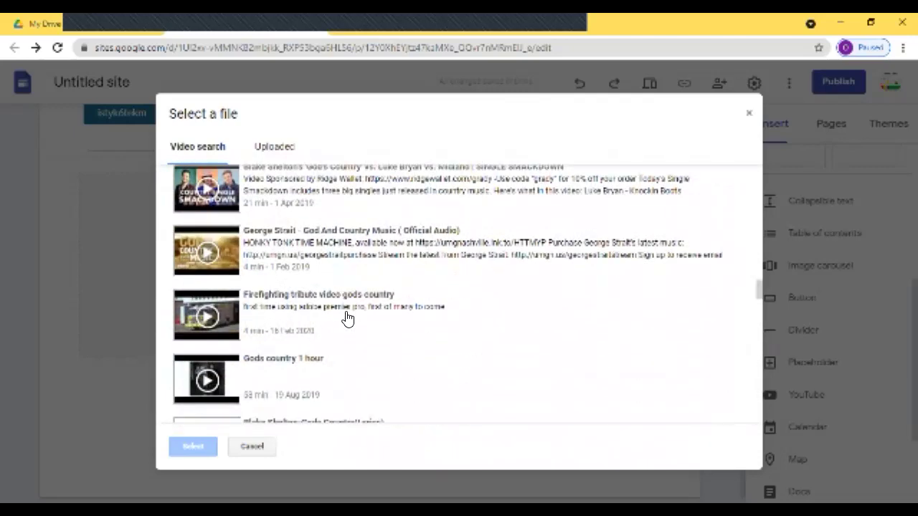
scroll(348, 318, down, 3)
scroll(348, 318, down, 10)
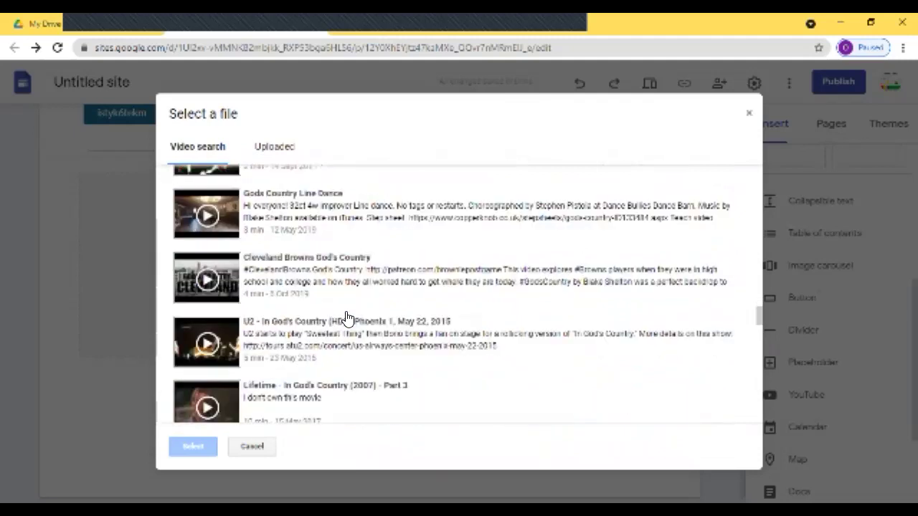
scroll(345, 318, down, 5)
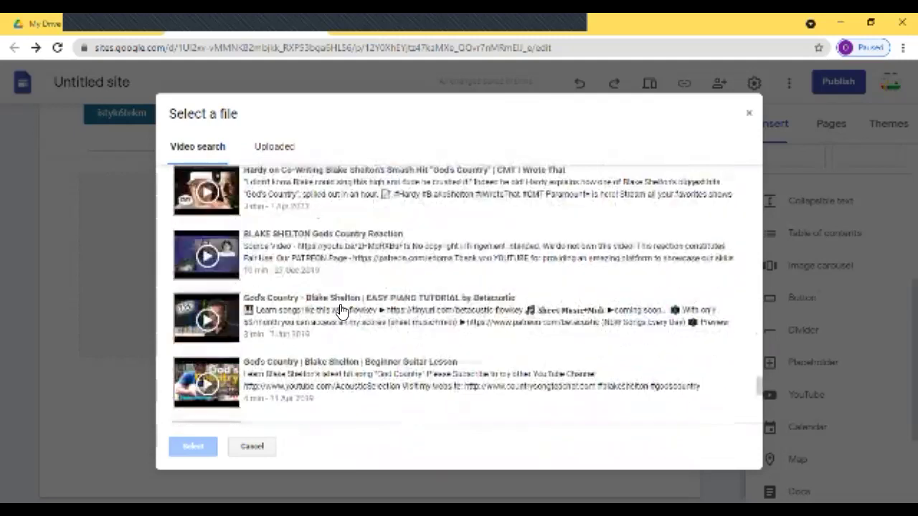
scroll(345, 319, down, 1)
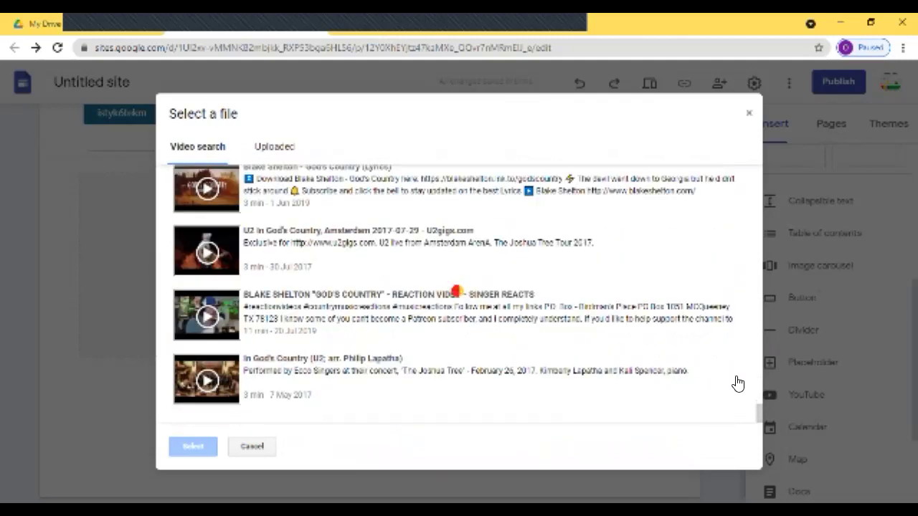
scroll(543, 404, down, 8)
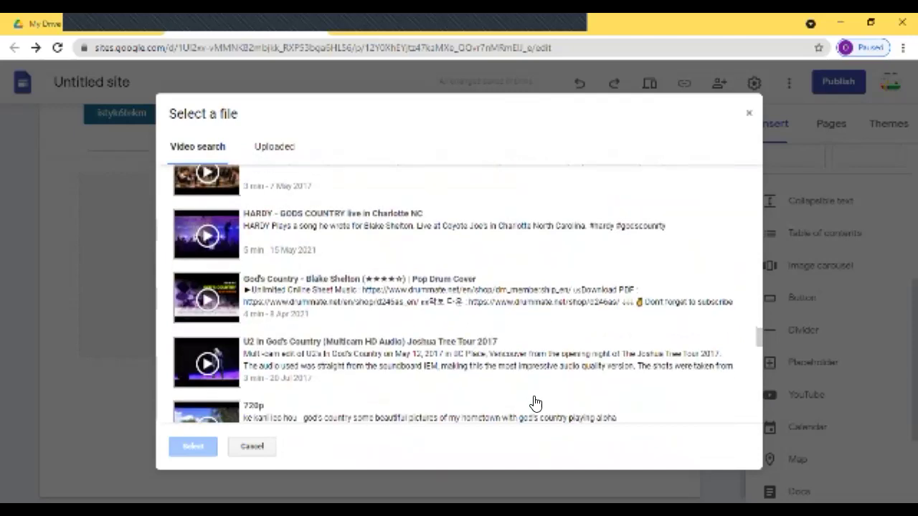
scroll(531, 394, down, 5)
scroll(530, 395, up, 8)
scroll(531, 395, down, 5)
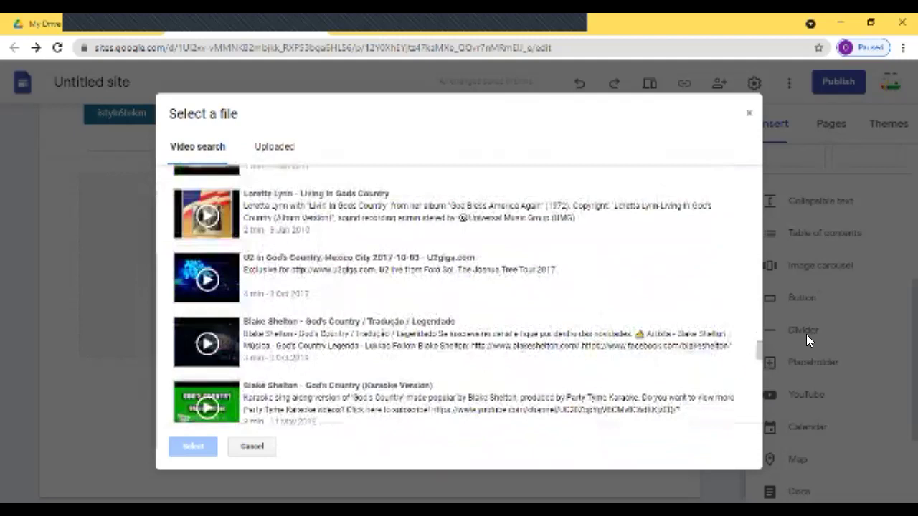
scroll(731, 269, up, 10)
- Copy the channel name "formulation" from YouTube Studio and refine the site's video search to "gods country formulation"
click(375, 185)
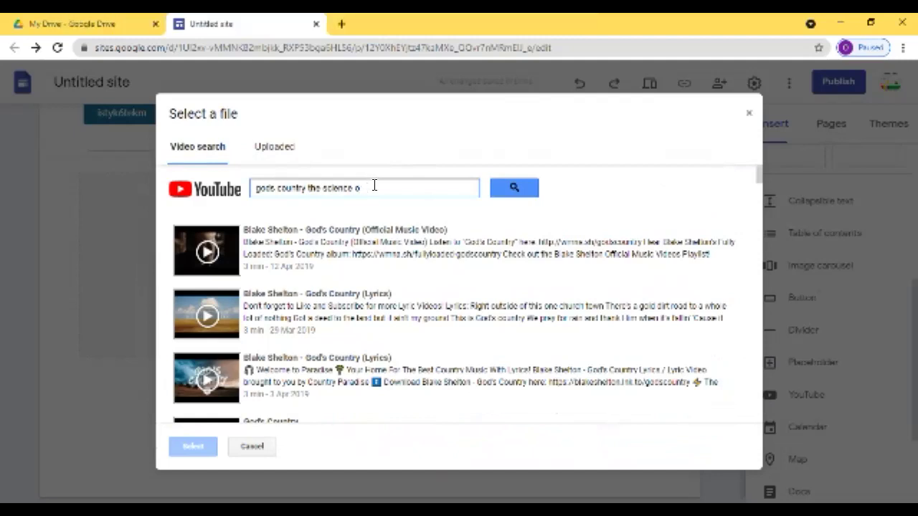
key(BackSpace)
key(BackSpace)
key(BackSpace)
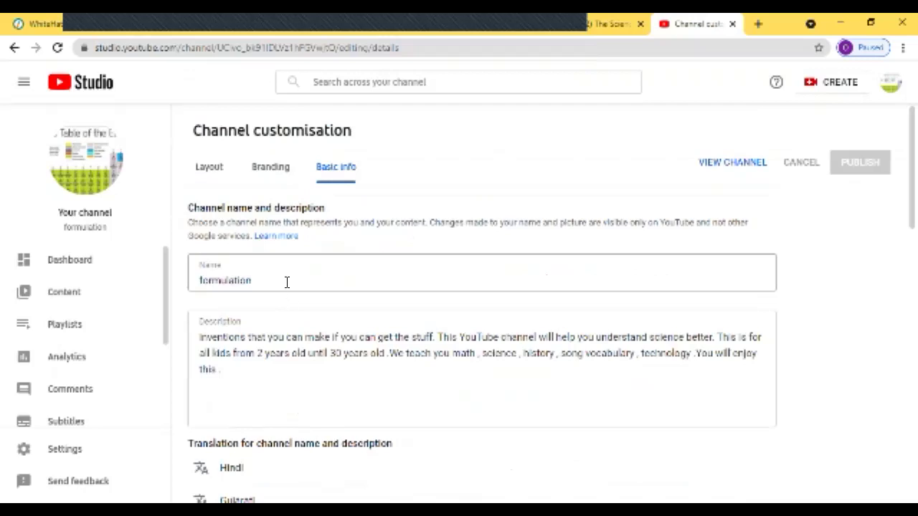
drag(287, 283, 112, 281)
key(ctrl+c)
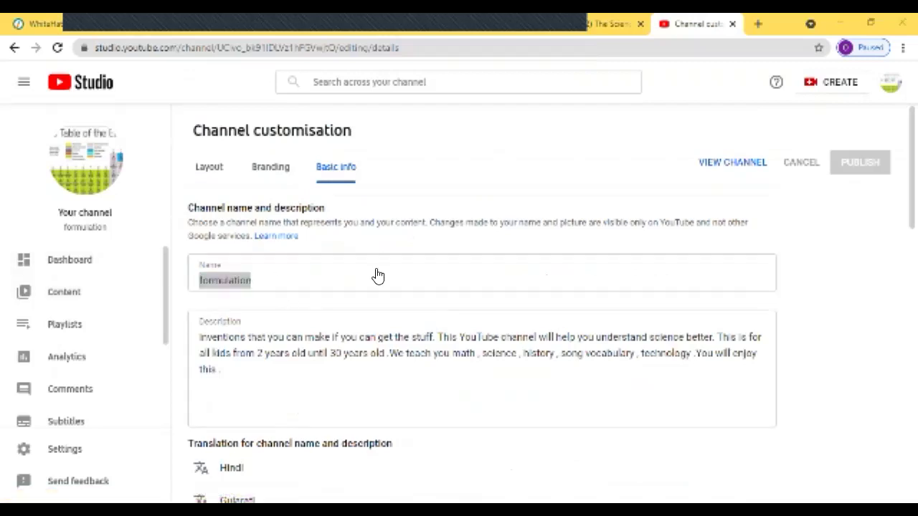
key(alt+Tab)
key(ctrl+v)
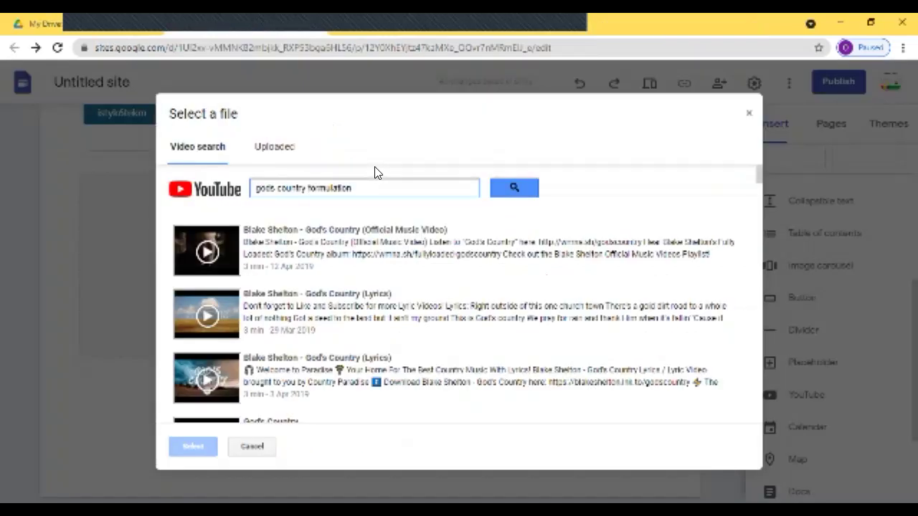
key(Return)
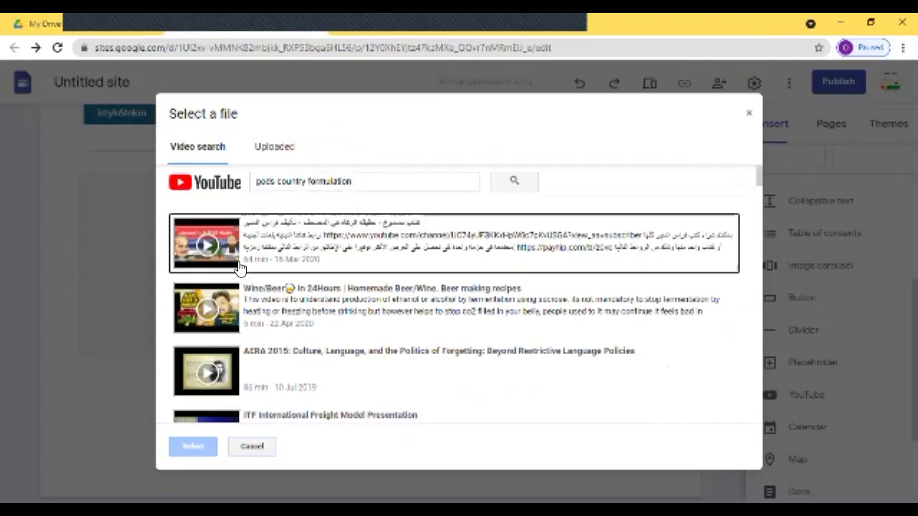
- Examine the video results for "gods country formulation" for the channel's own video
scroll(244, 251, down, 5)
scroll(247, 246, down, 10)
right_click(252, 204)
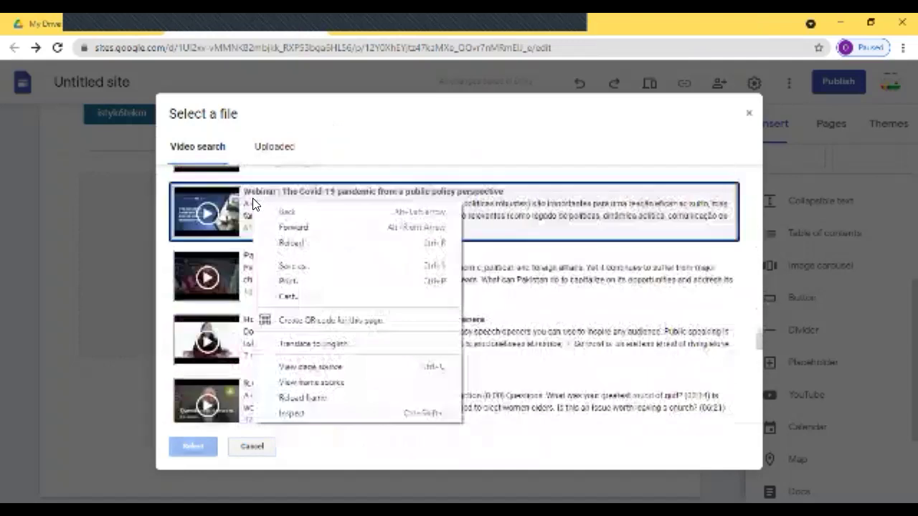
click(468, 475)
scroll(386, 381, down, 10)
scroll(386, 380, up, 9)
scroll(386, 381, up, 15)
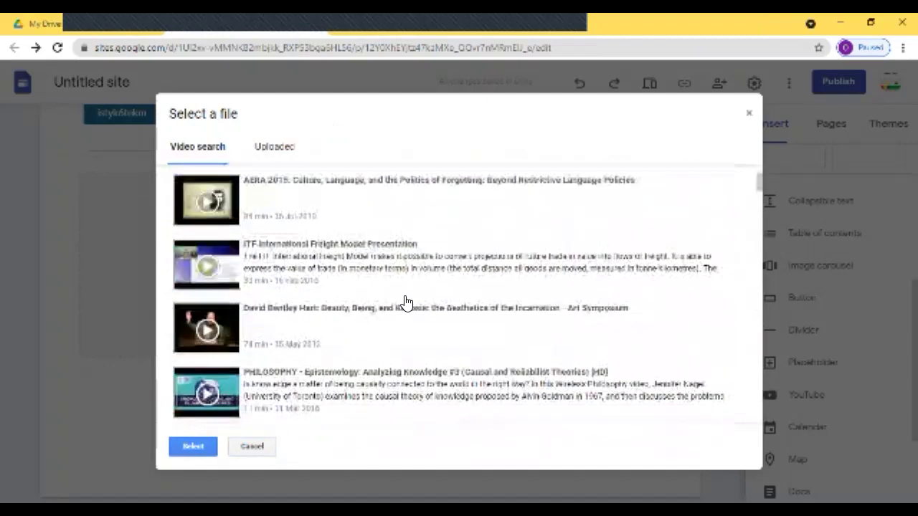
- Change the video search back to "gods country" and insert the video "Blake Shelton - God's Country (Lyrics)"
click(355, 188)
drag(353, 188, 307, 188)
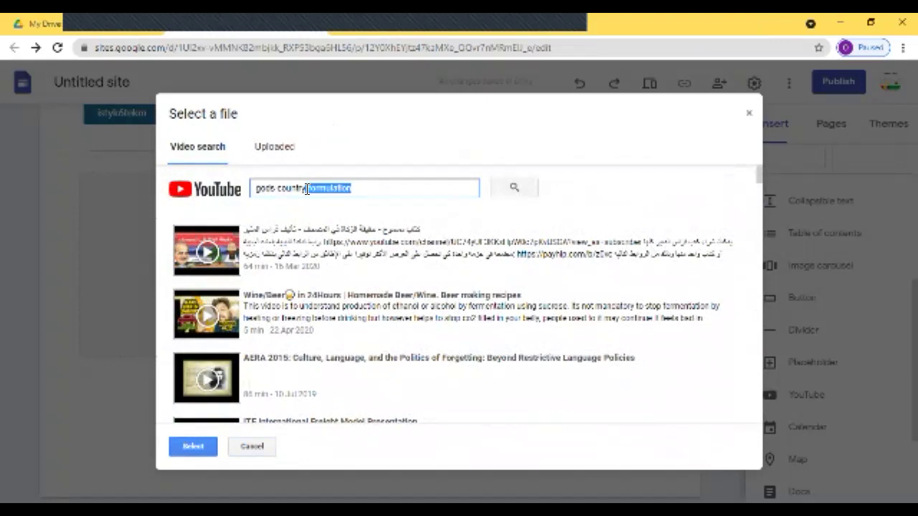
key(BackSpace)
key(Return)
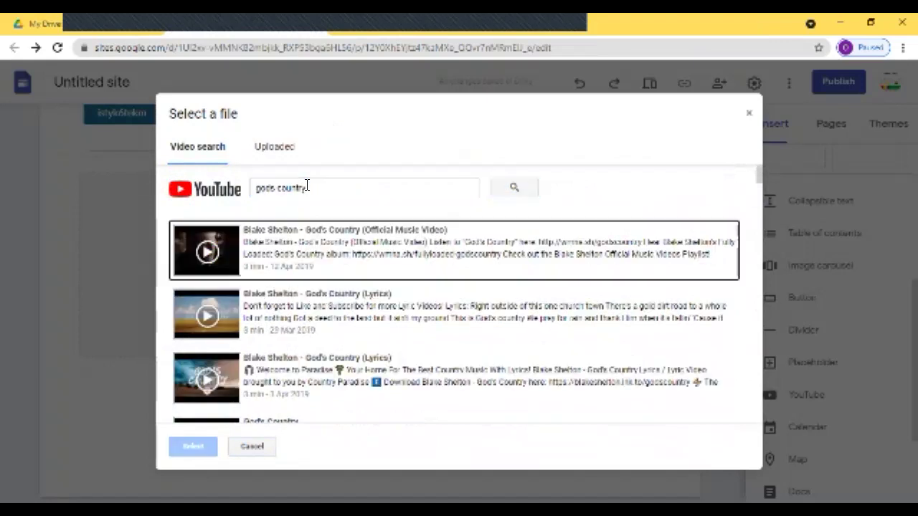
click(236, 305)
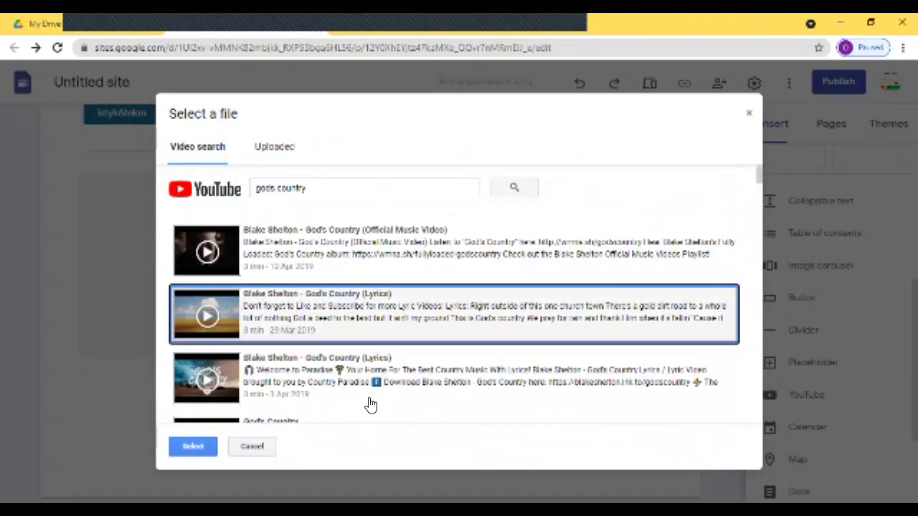
click(194, 446)
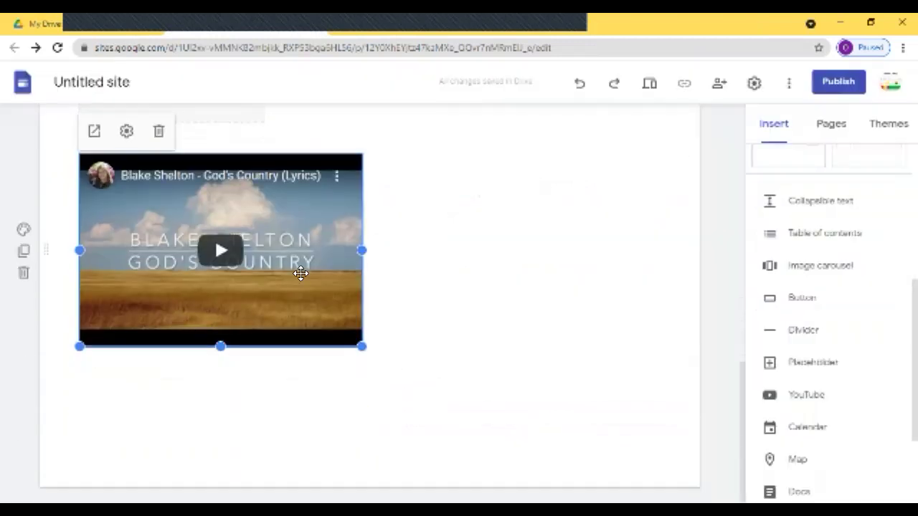
- Insert the "simple scince" calendar below the YouTube video
click(808, 427)
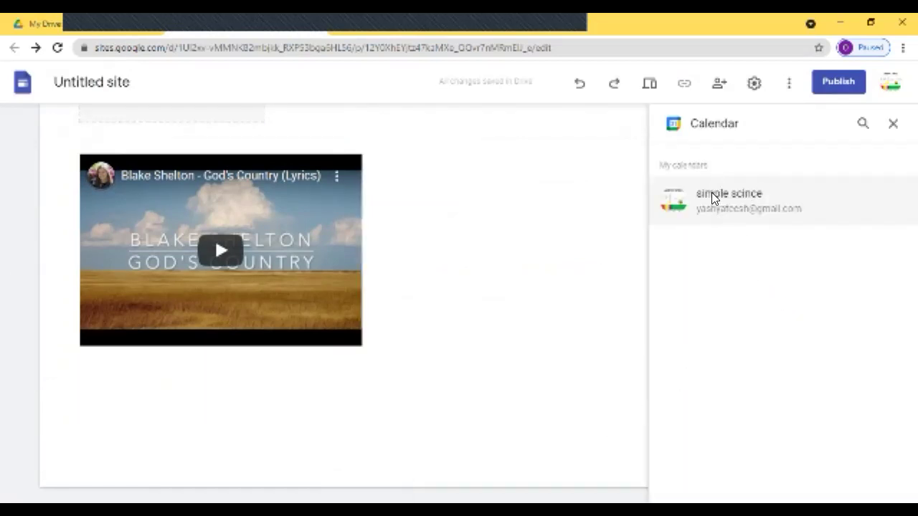
click(712, 194)
click(883, 487)
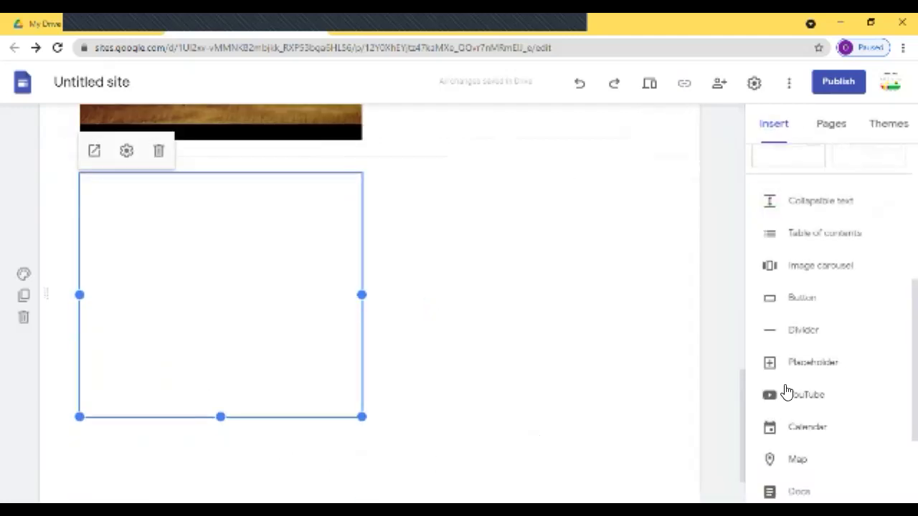
- Start inserting a map and switch it to satellite imagery with labels turned off
click(794, 461)
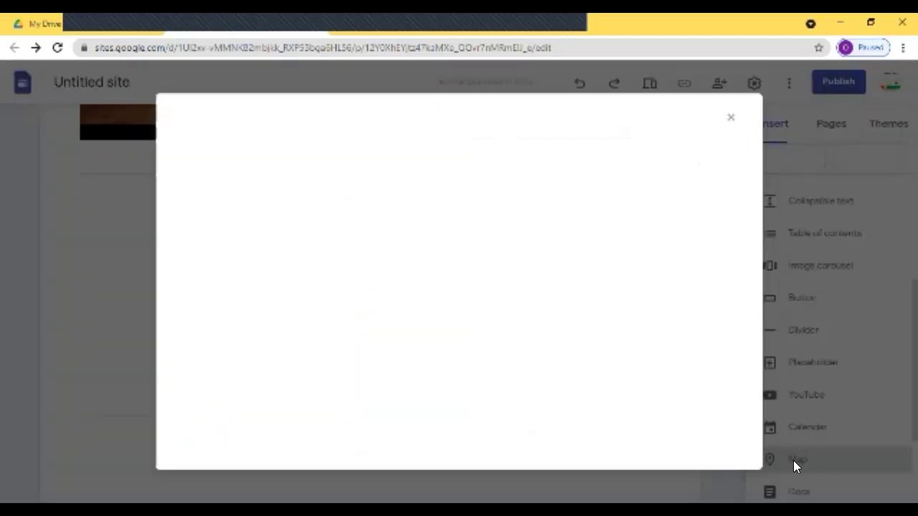
click(307, 189)
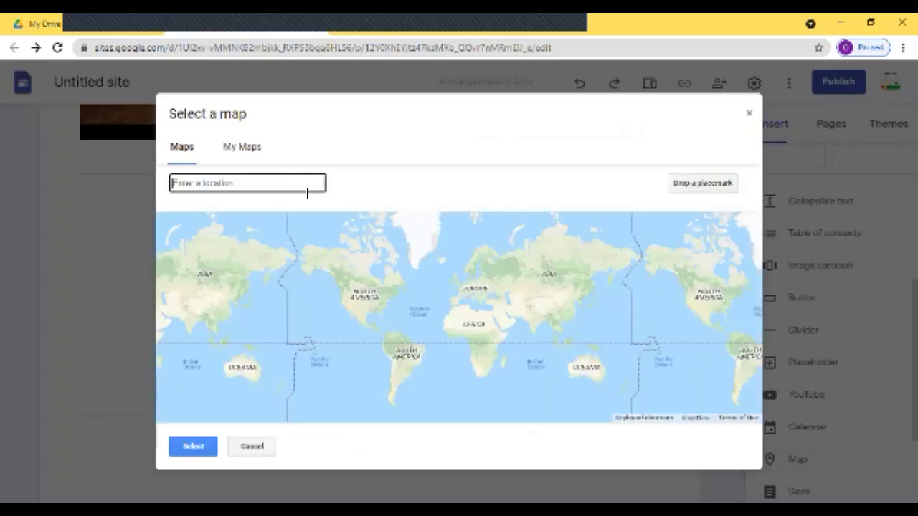
click(240, 231)
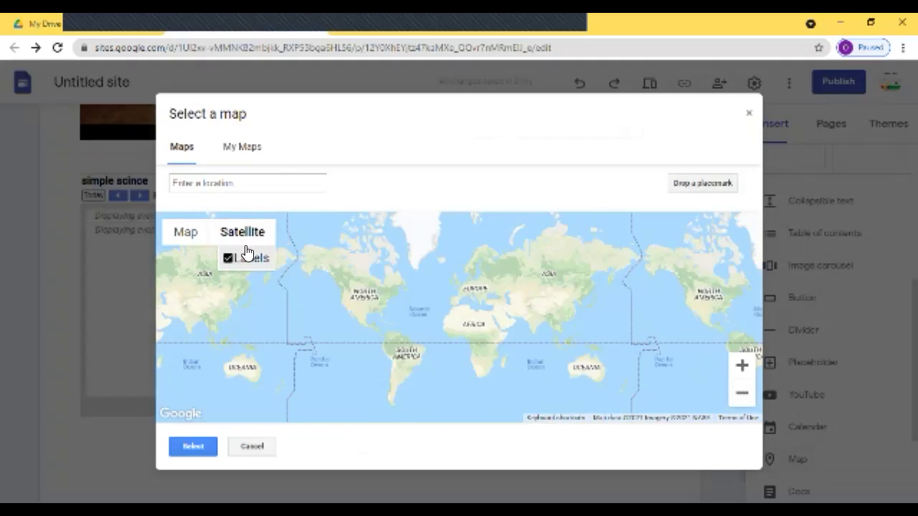
click(242, 257)
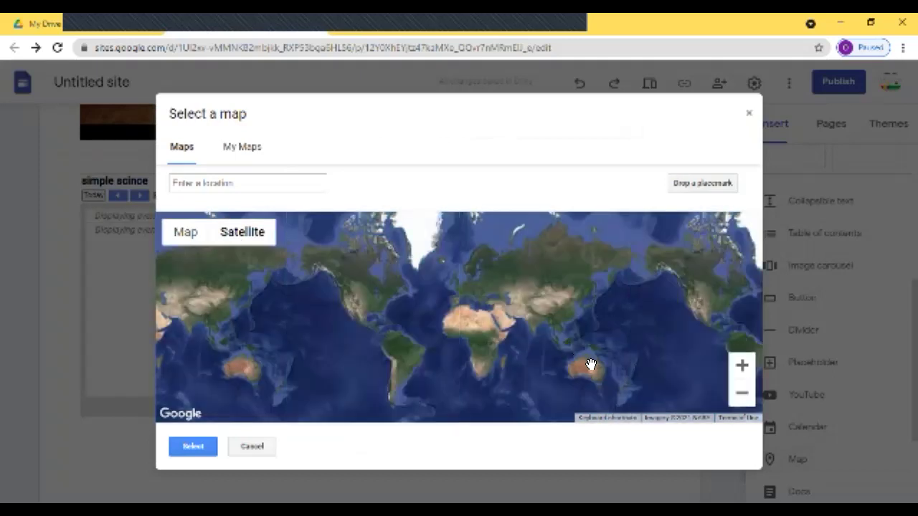
- Pan and zoom the satellite map in on southeastern South America
drag(588, 364, 414, 348)
scroll(426, 346, down, 2)
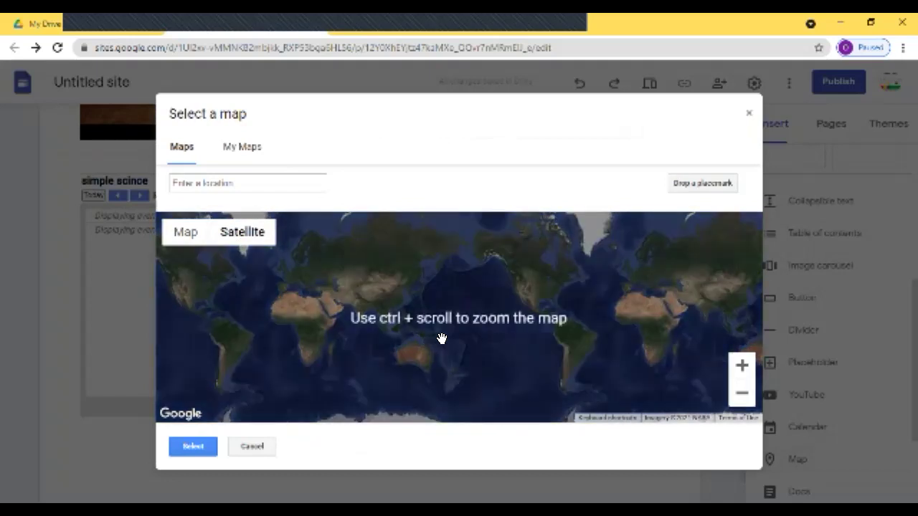
scroll(581, 375, down, 2)
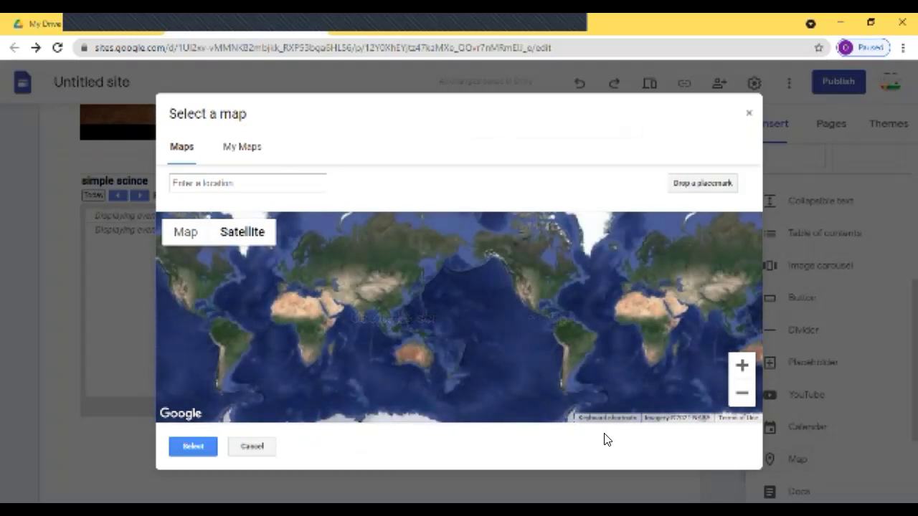
ctrl+scroll(596, 359, up, 2)
ctrl+scroll(597, 359, up, 3)
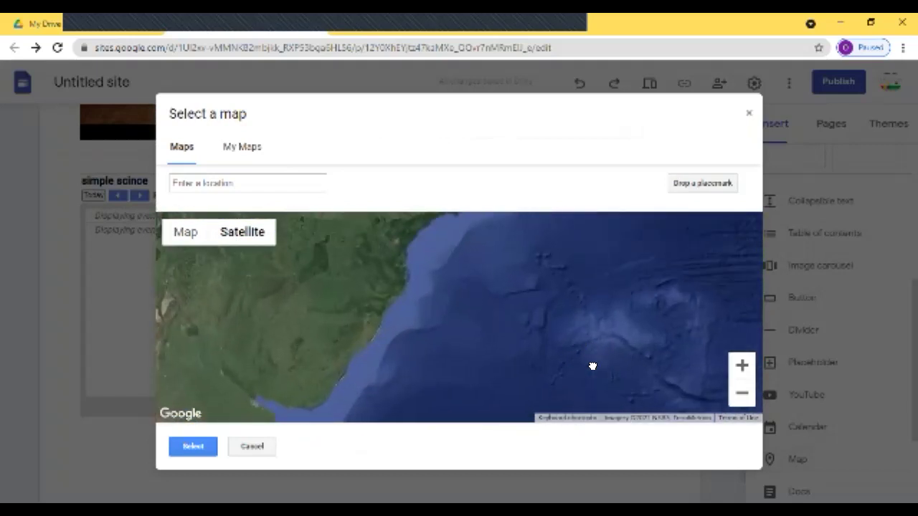
- Try to locate "McMurdo Station, Antarctica" on the map
click(300, 187)
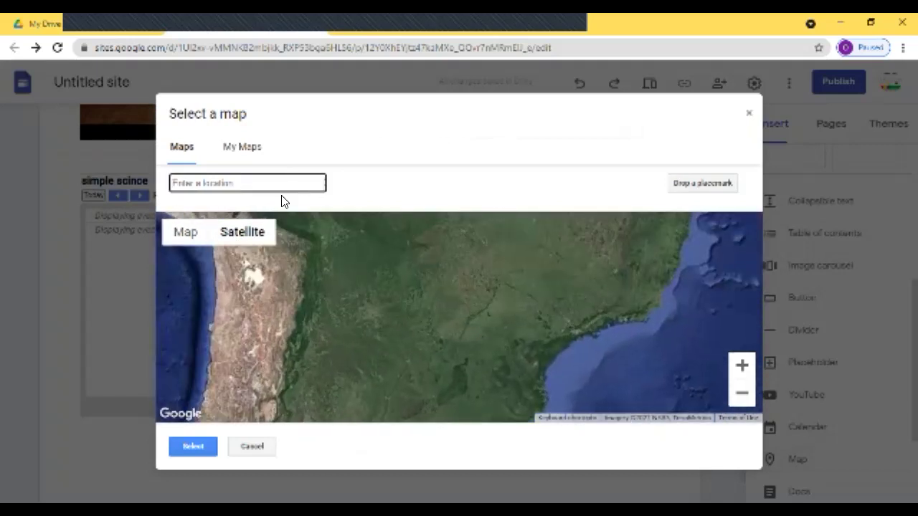
text(mc)
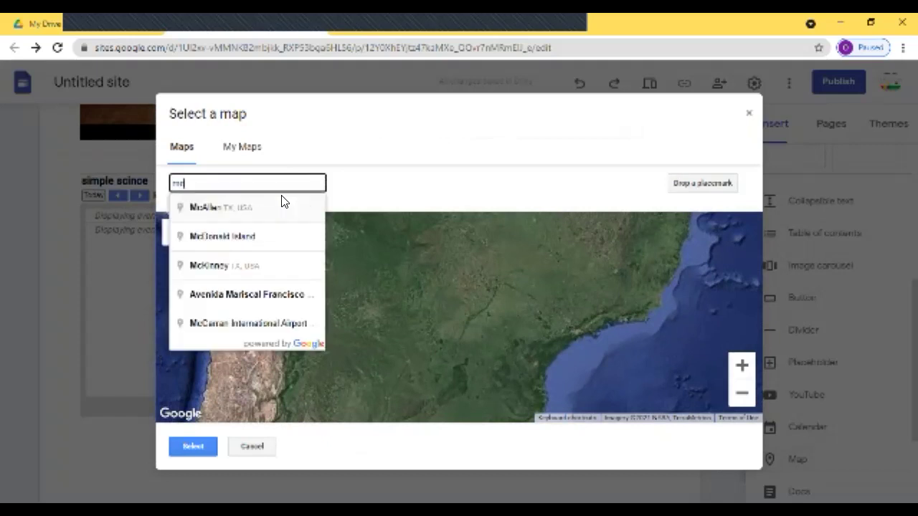
text(murdo)
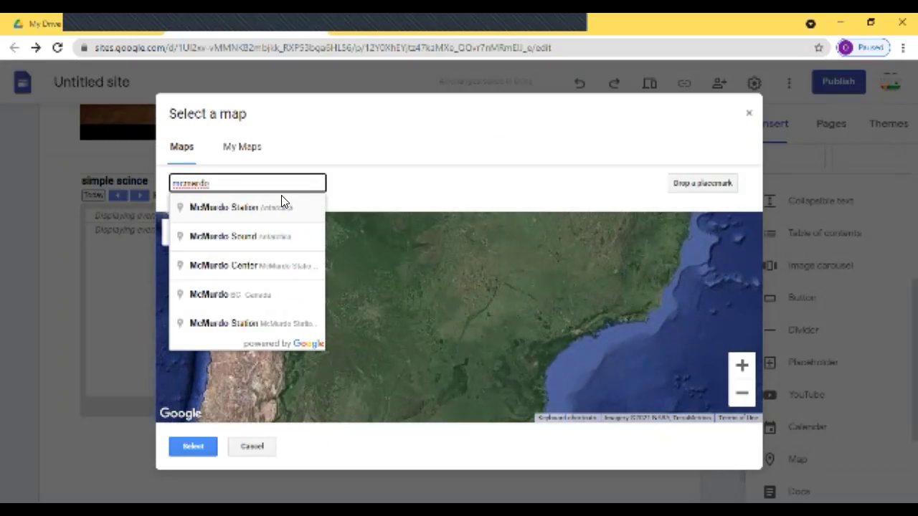
click(213, 212)
mouse_move(263, 250)
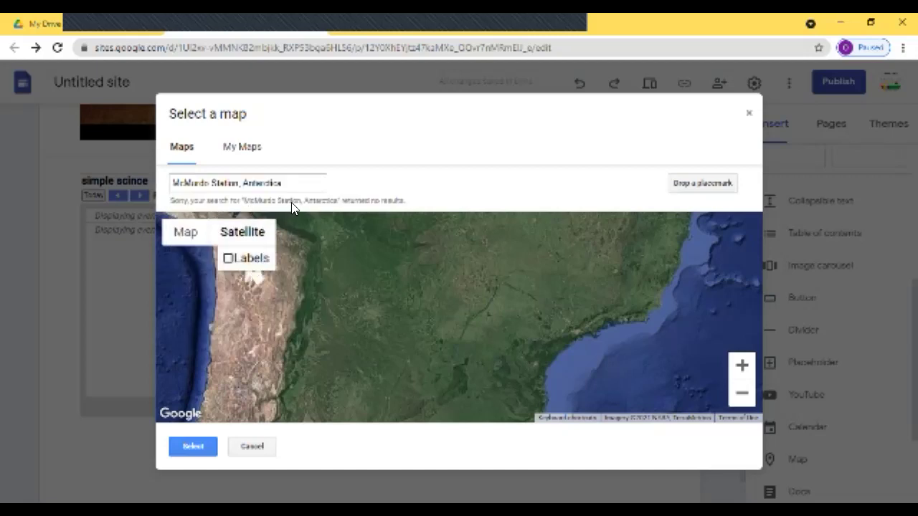
scroll(664, 217, down, 2)
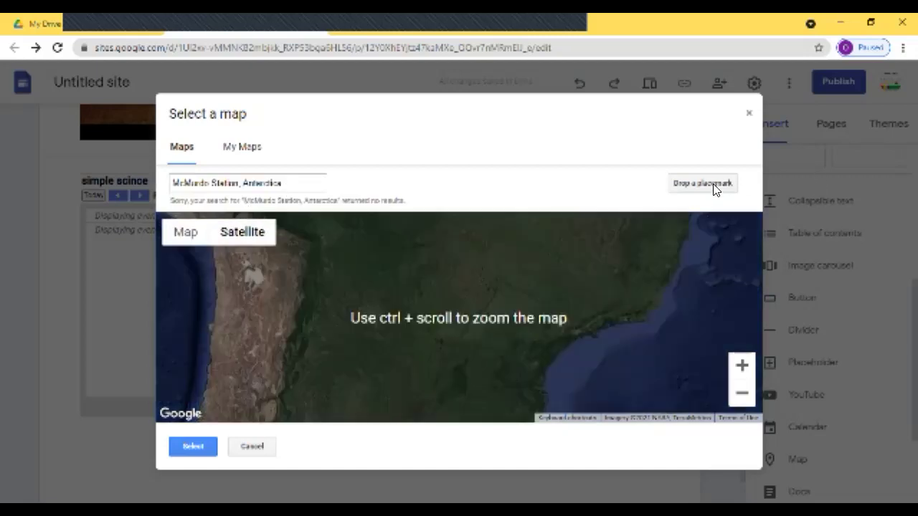
- Drop a placemark in inland southern Brazil and insert the map into the page
click(696, 185)
click(519, 293)
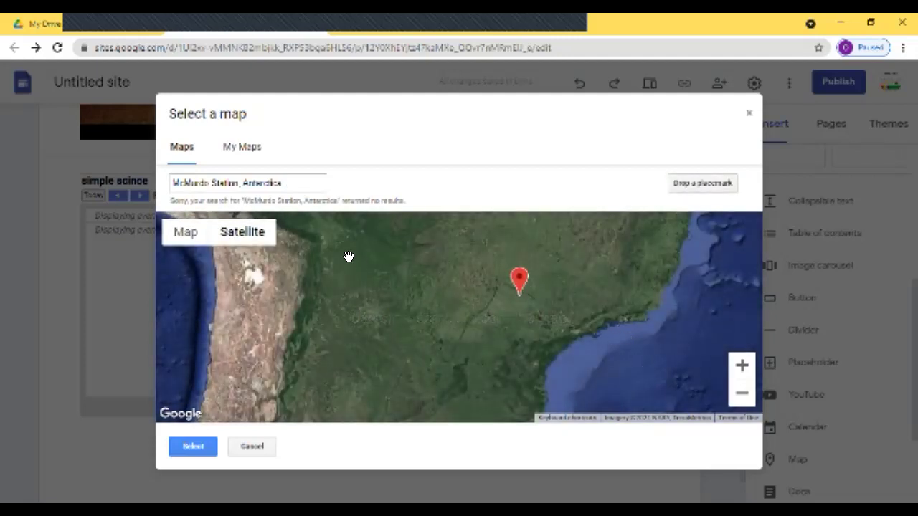
click(193, 446)
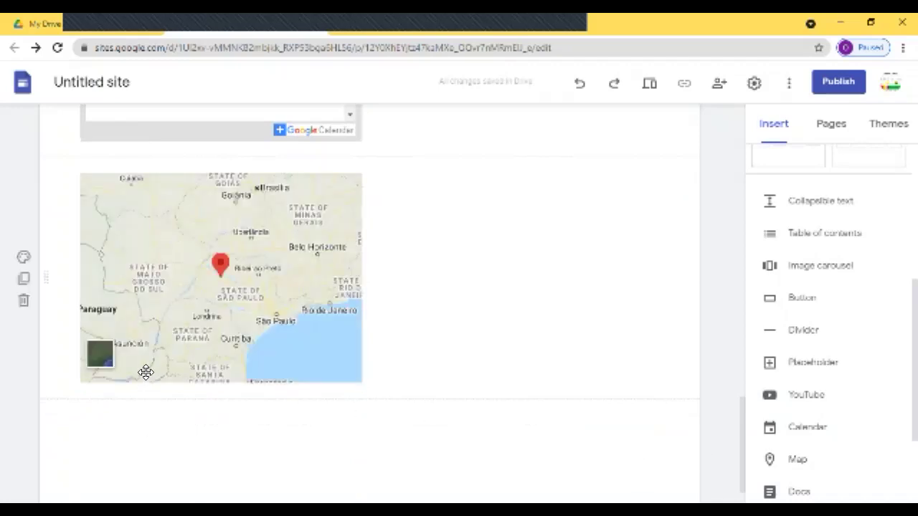
- Look over the remaining insert options, and try filtering the site's page list by "a" before clearing the filter
scroll(782, 430, down, 2)
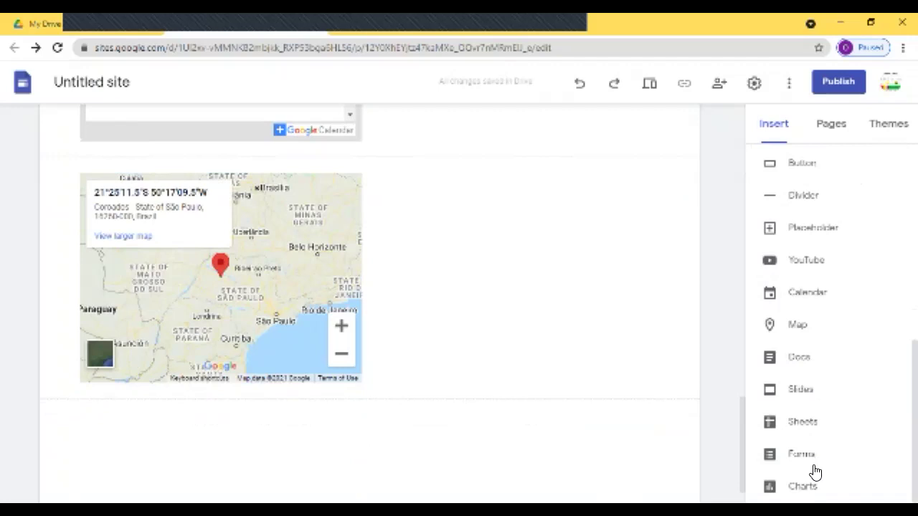
scroll(795, 362, up, 10)
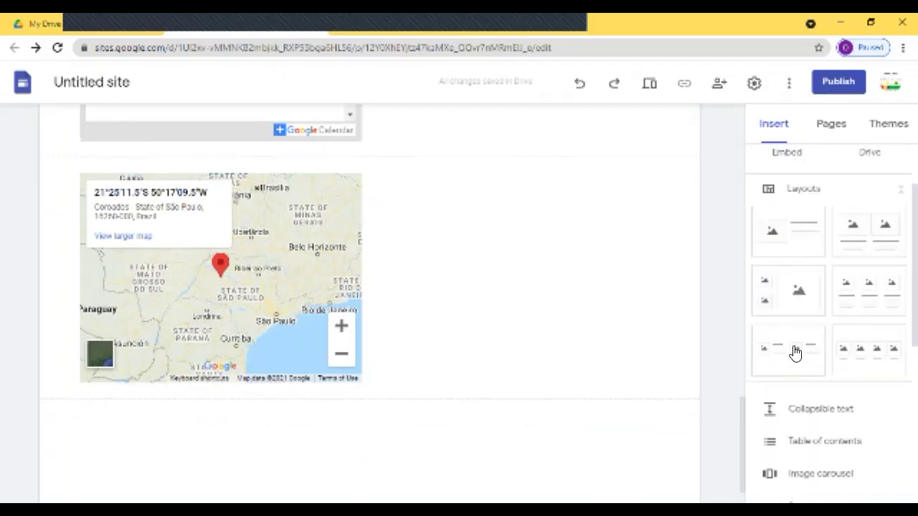
click(836, 123)
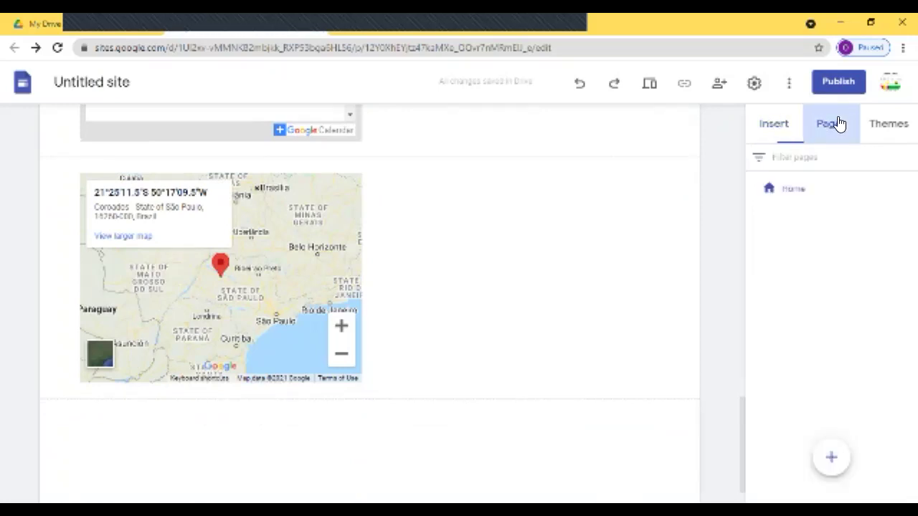
click(812, 156)
text(a)
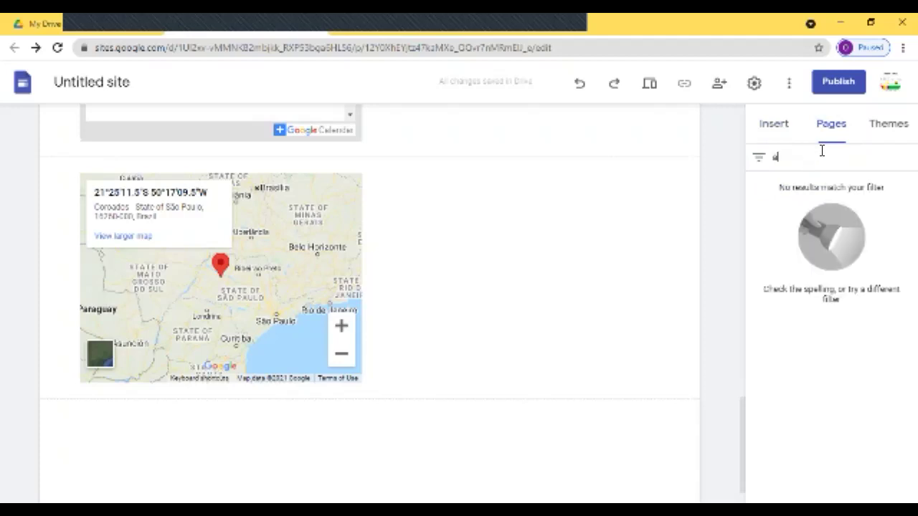
key(BackSpace)
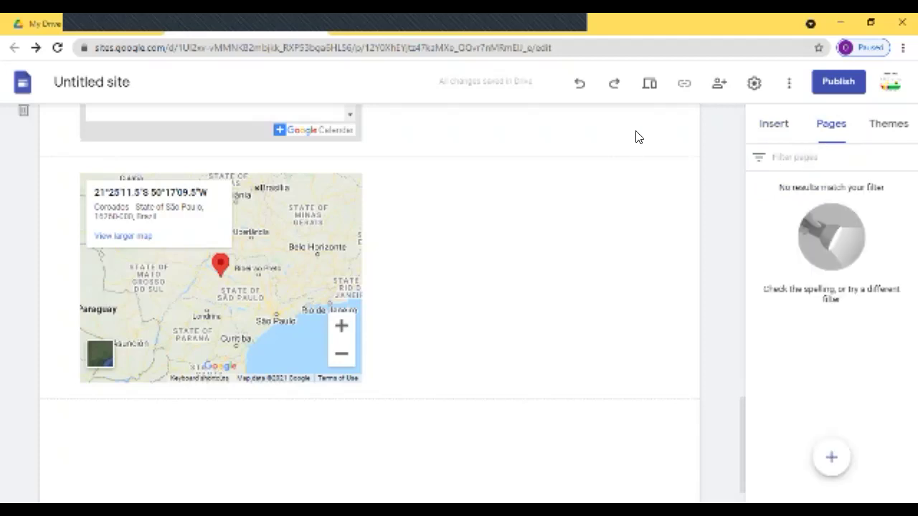
- Create a new page named "stjthhfchhryhr4jtrkmt"
click(839, 470)
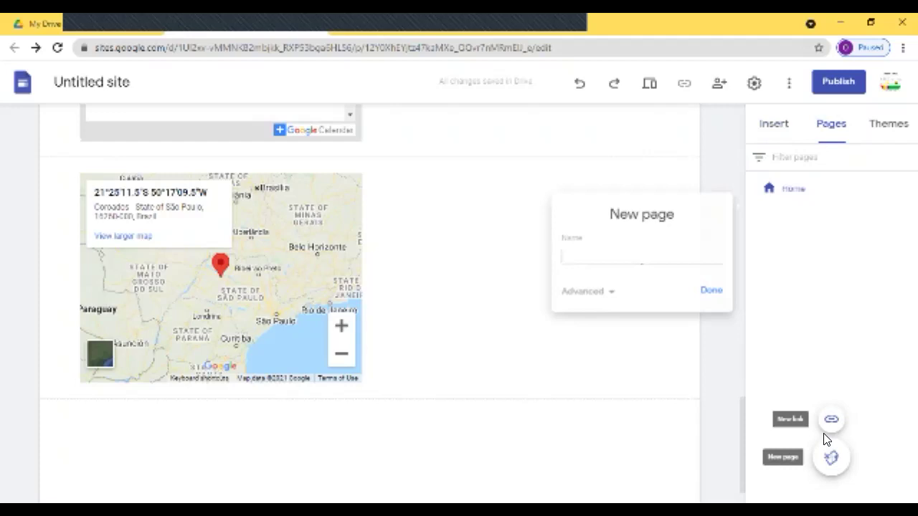
text(stjthhfchhryhr4jtkmt)
click(719, 297)
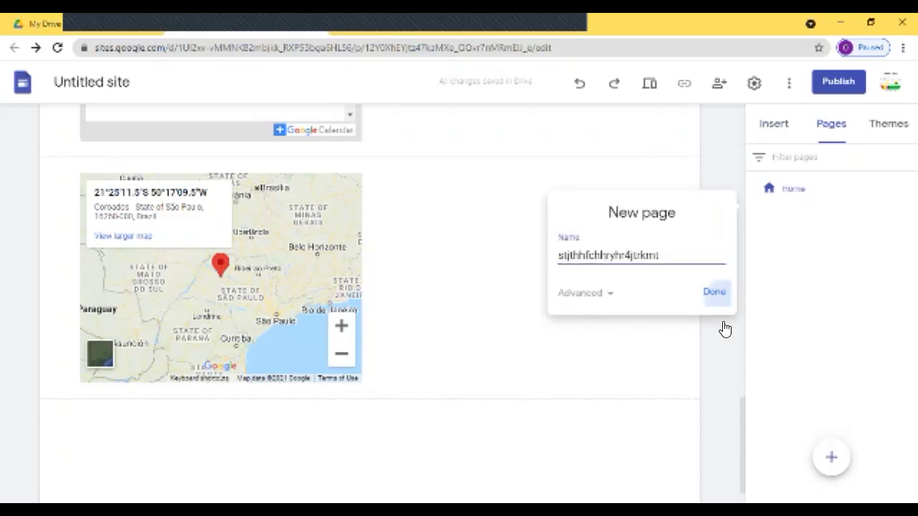
click(831, 461)
click(577, 326)
text(/fmghm)
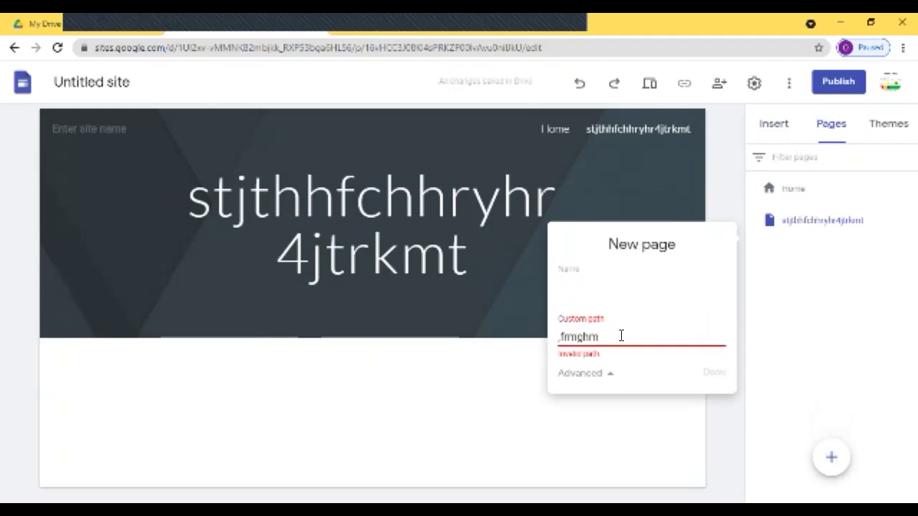
drag(624, 334, 360, 355)
key(BackSpace)
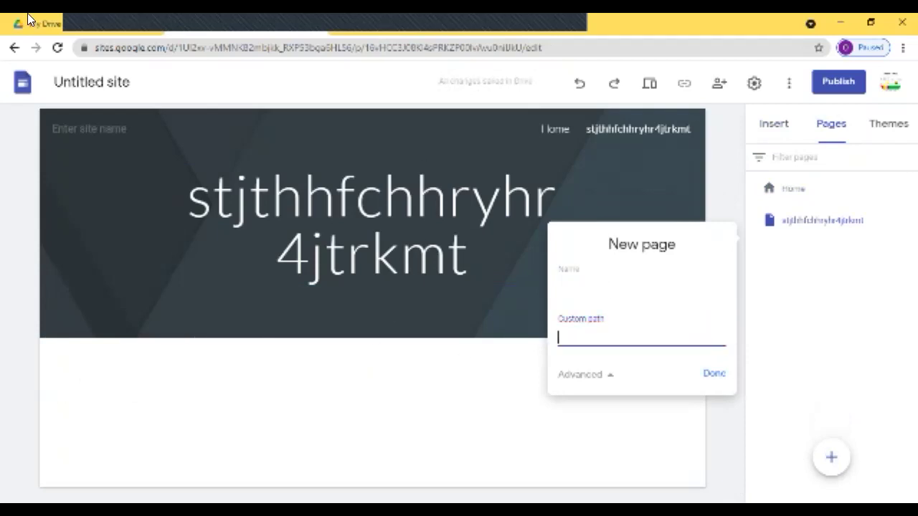
click(108, 24)
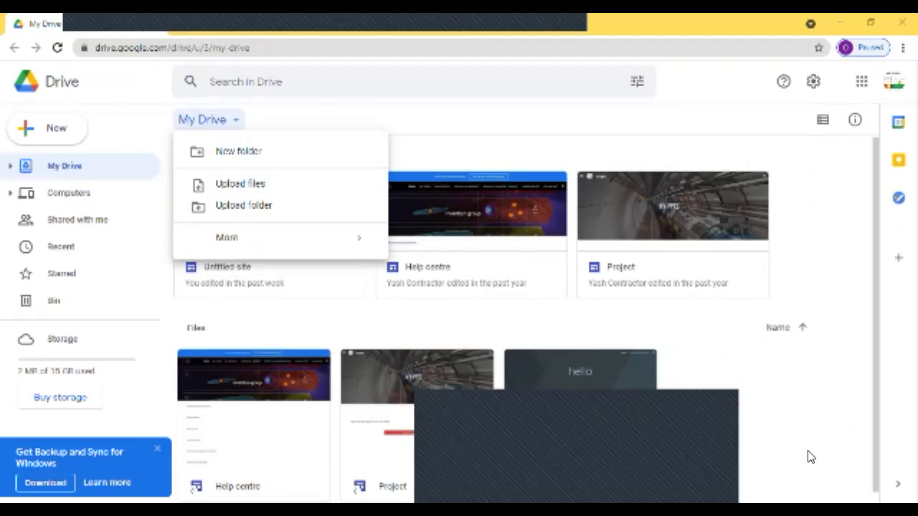
click(372, 13)
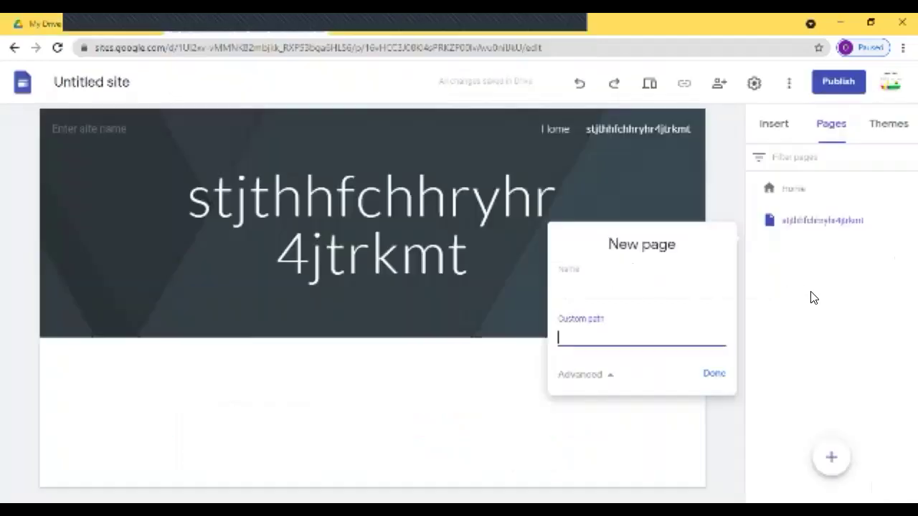
click(810, 297)
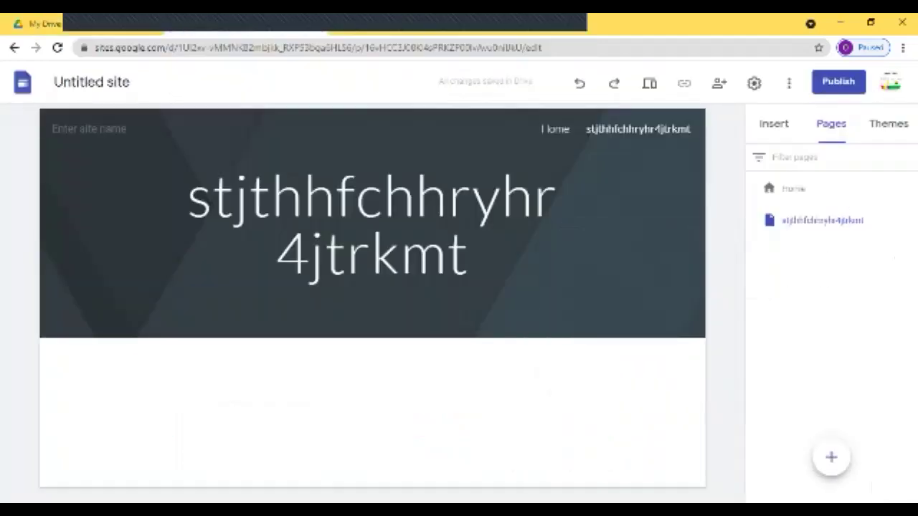
- Try the Aristotle and Diplomat themes on the site and settle on the Level theme
click(889, 123)
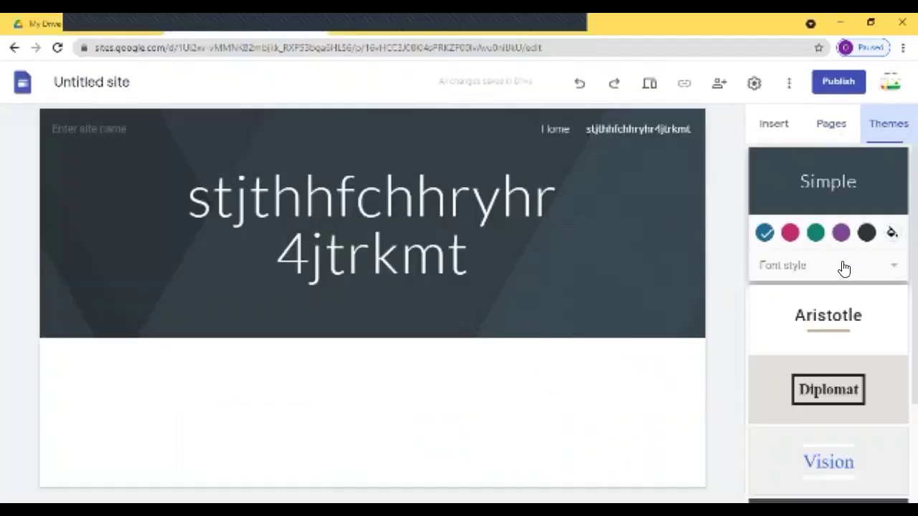
click(829, 330)
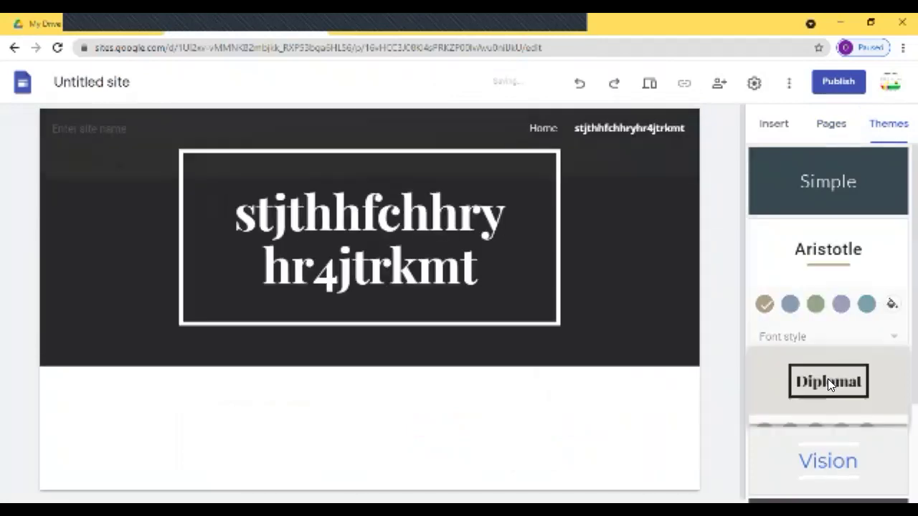
click(828, 381)
scroll(793, 469, down, 2)
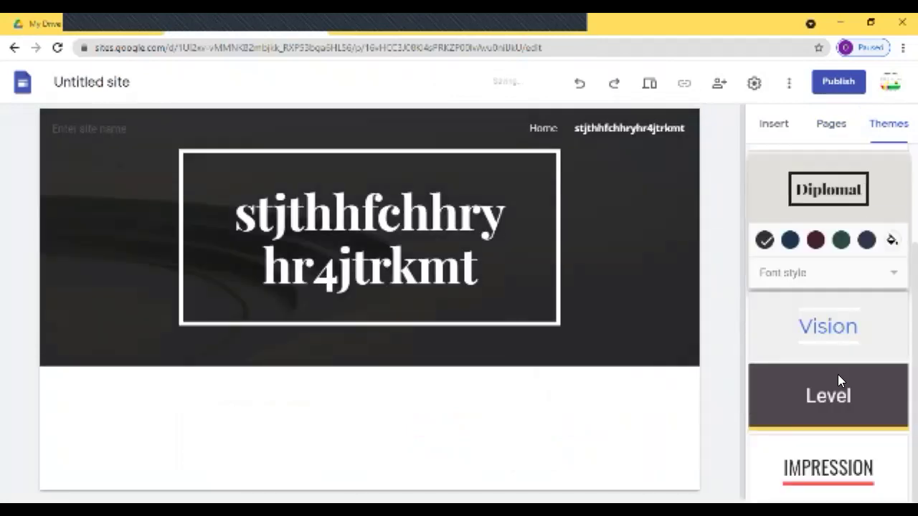
click(838, 380)
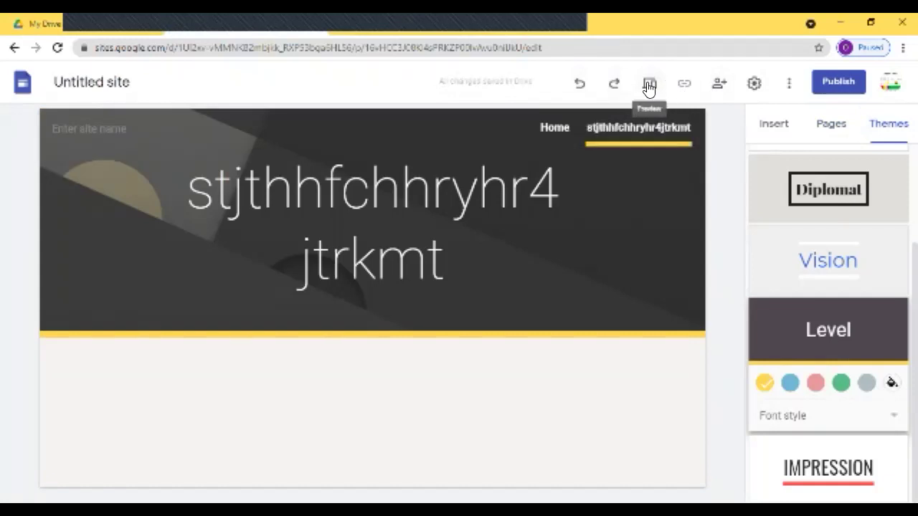
- Preview the site, switch to the Home page and advance the image carousel to its third image
click(648, 85)
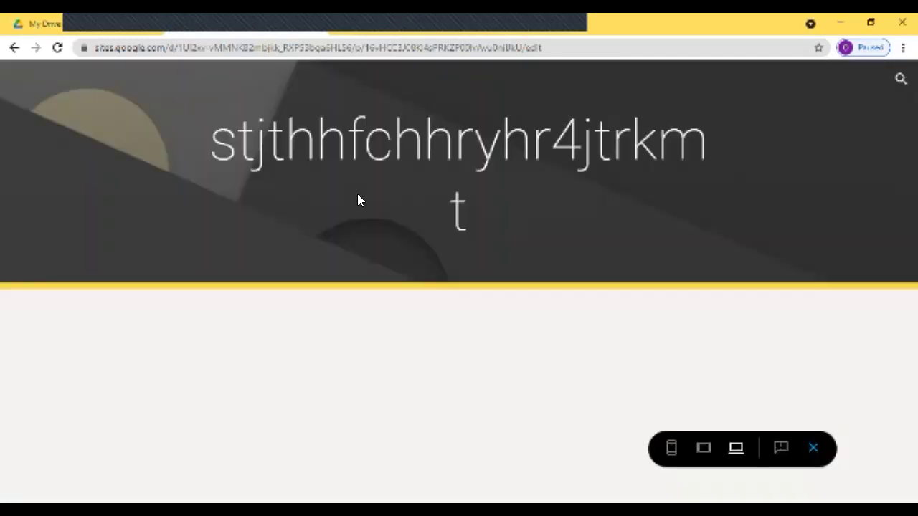
click(735, 82)
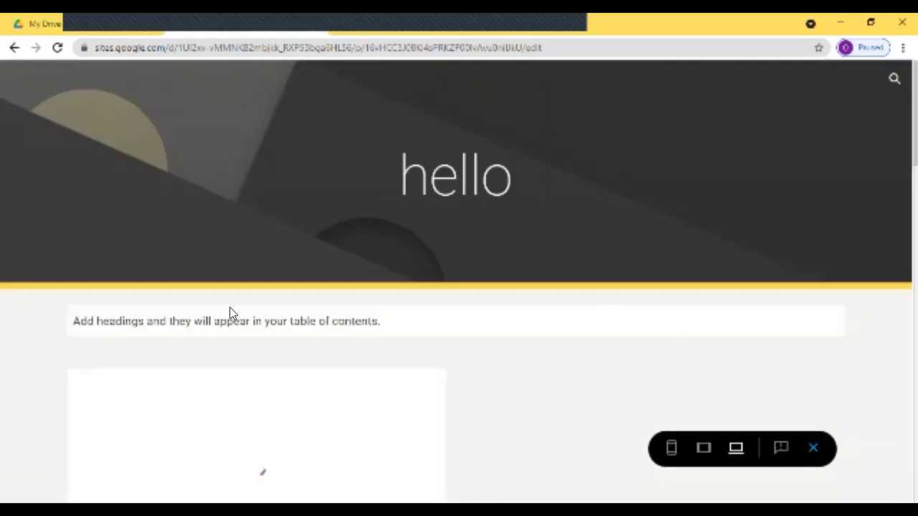
scroll(268, 318, down, 6)
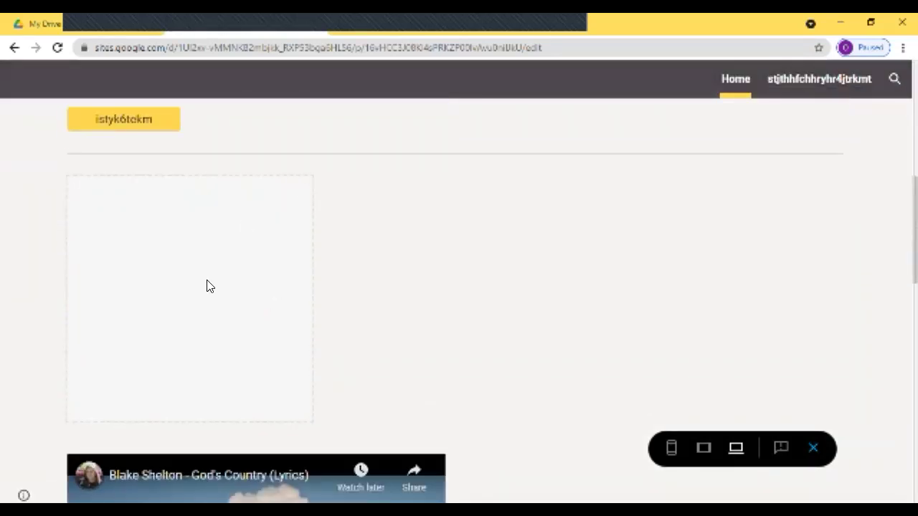
scroll(261, 454, up, 6)
scroll(248, 426, down, 1)
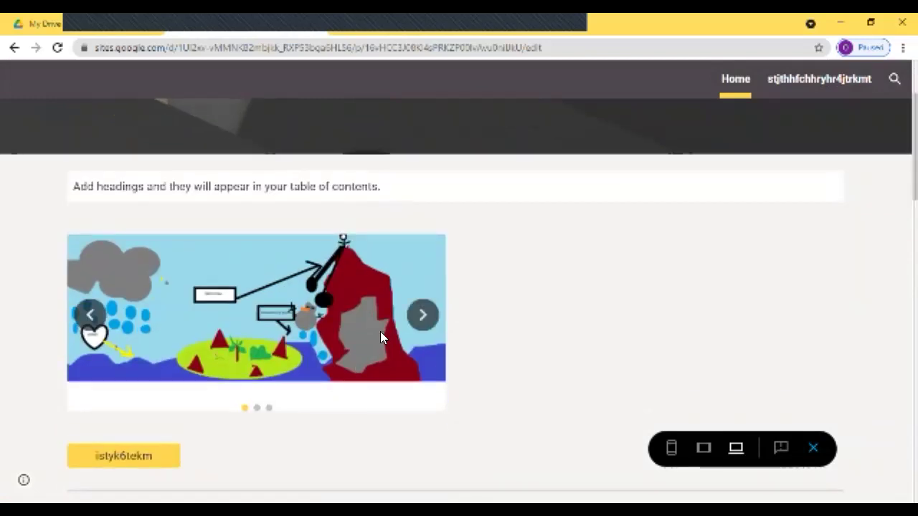
click(421, 323)
click(422, 317)
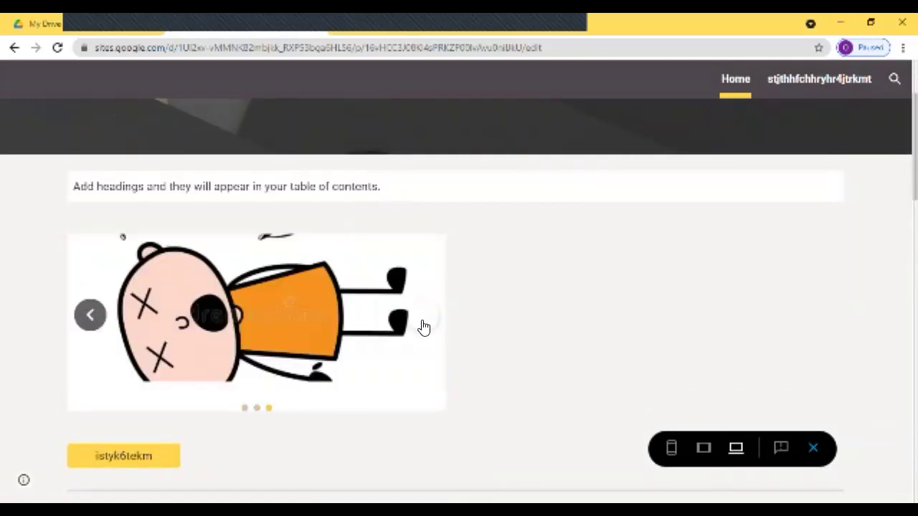
- Test the button below the carousel in the preview and close the YouTube channel page it opens
scroll(172, 298, down, 3)
click(141, 261)
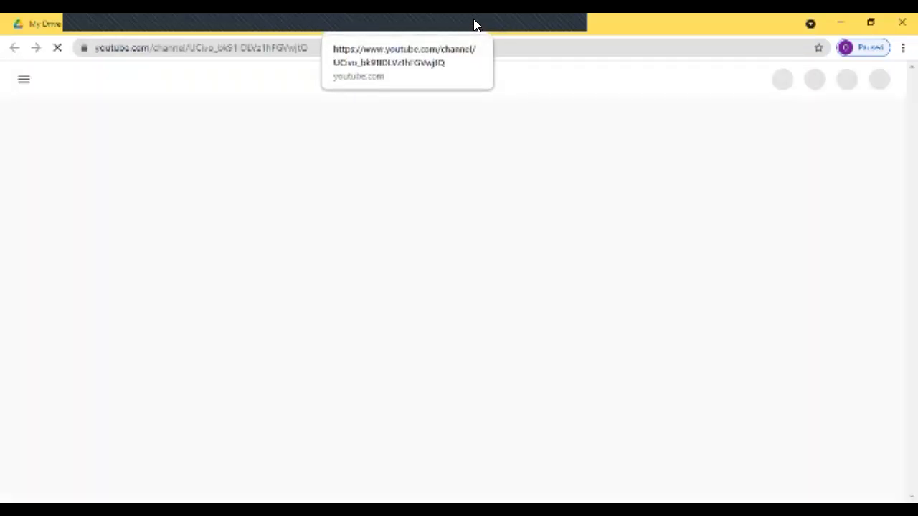
key(ctrl+w)
- Review the previewed Home page's video, calendar and map, and return to the page header
scroll(201, 402, down, 5)
scroll(252, 370, down, 5)
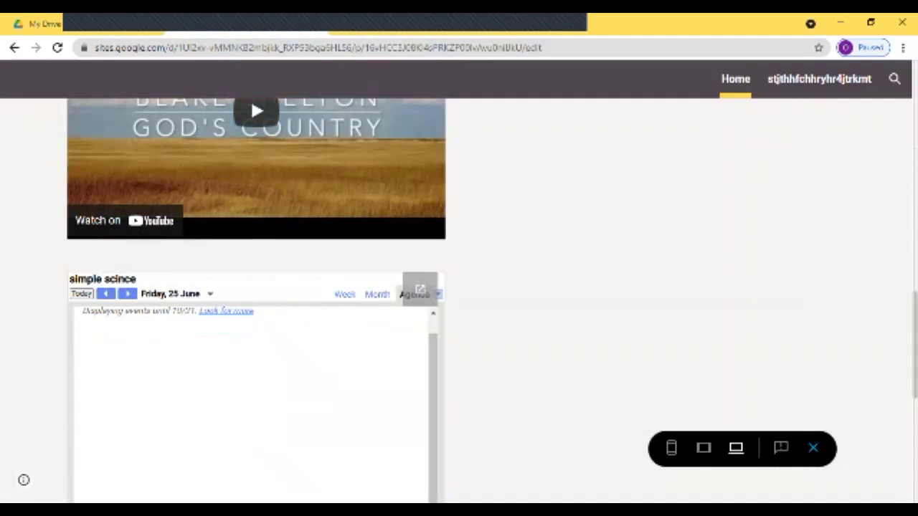
scroll(253, 376, down, 3)
scroll(252, 376, down, 3)
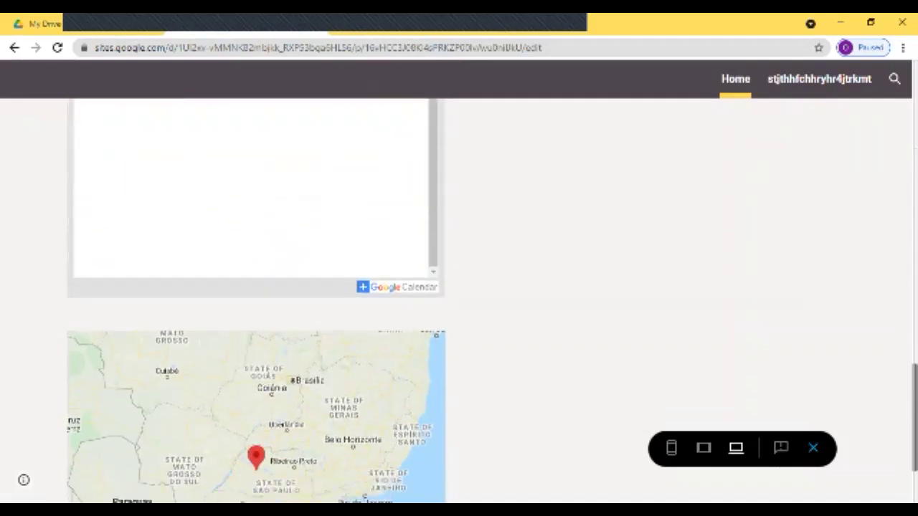
scroll(252, 376, up, 10)
scroll(250, 352, up, 3)
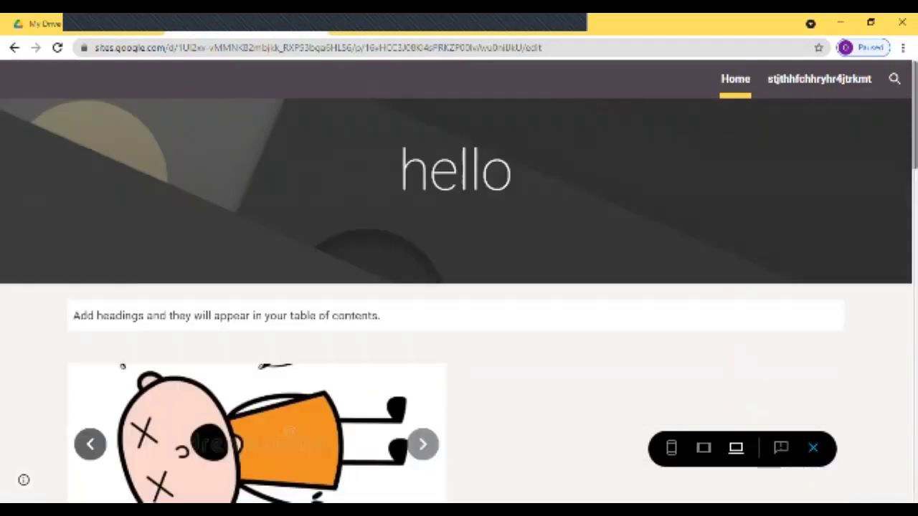
- Preview the Home page at tablet and phone sizes, and return to the large-screen view
scroll(250, 352, down, 6)
scroll(250, 352, up, 6)
scroll(251, 352, down, 6)
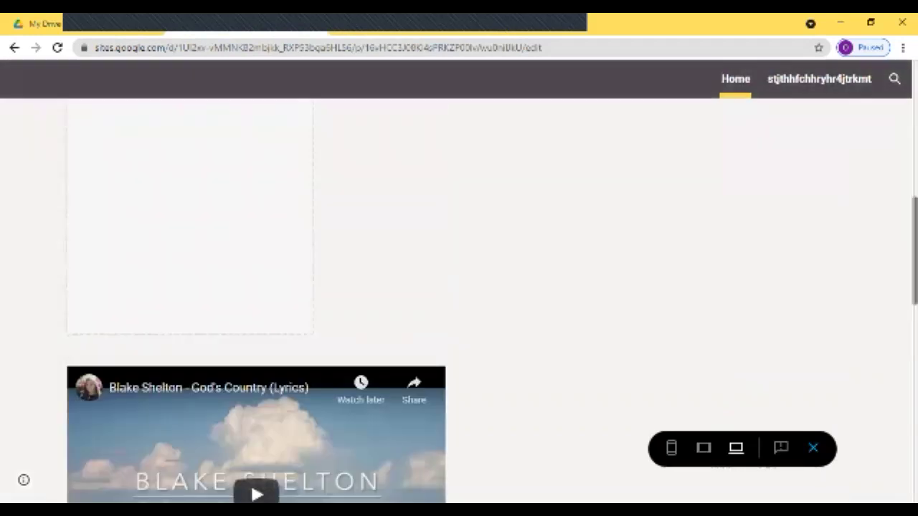
scroll(250, 352, up, 1)
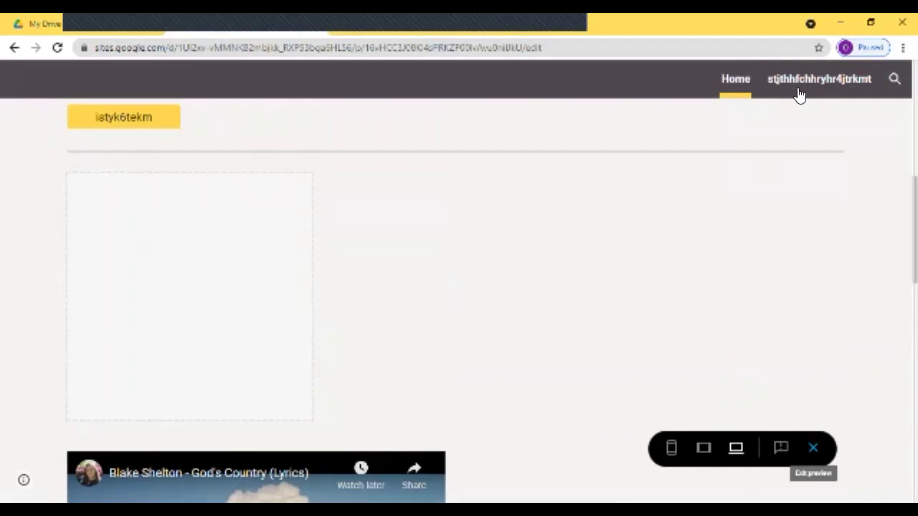
click(702, 450)
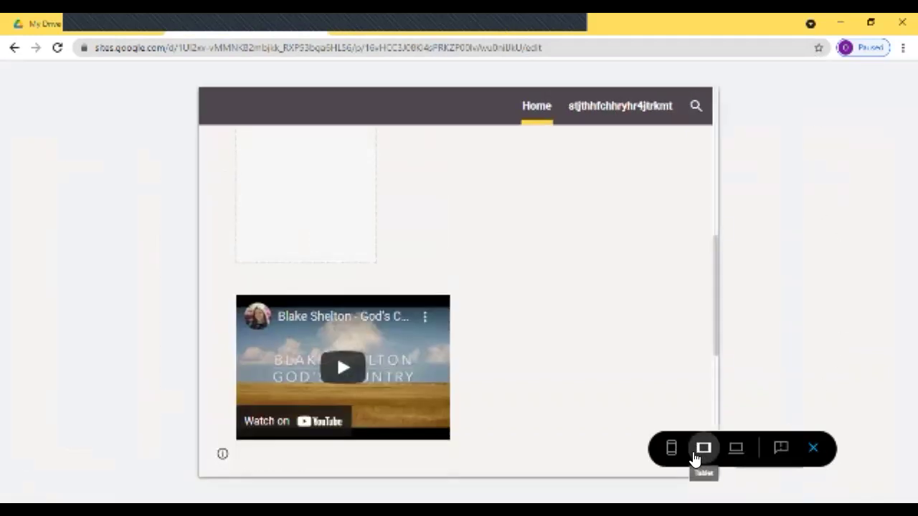
click(670, 449)
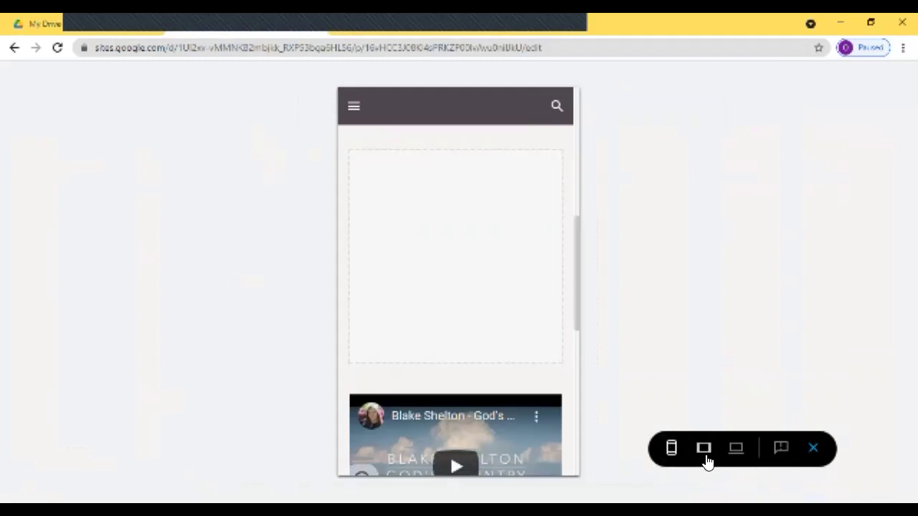
click(703, 450)
click(736, 450)
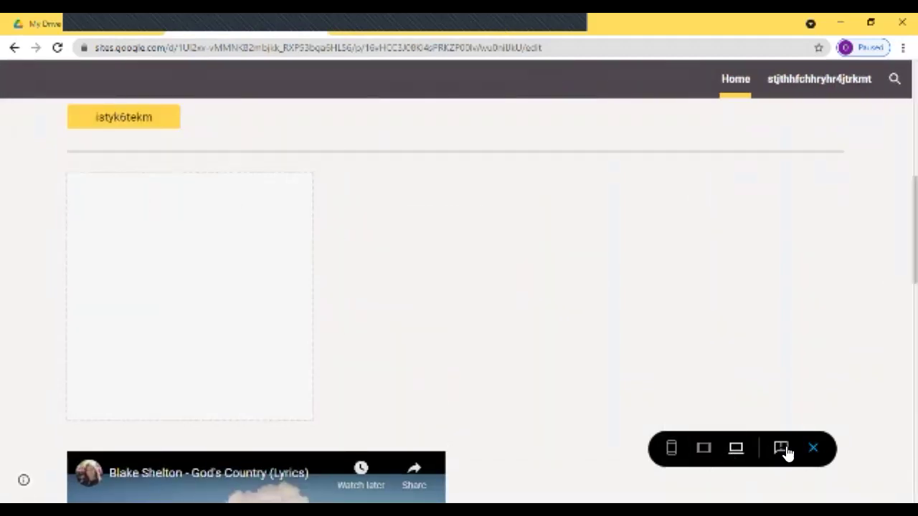
- Open the feedback form from the preview, dismiss it without sending, and exit the preview
click(785, 451)
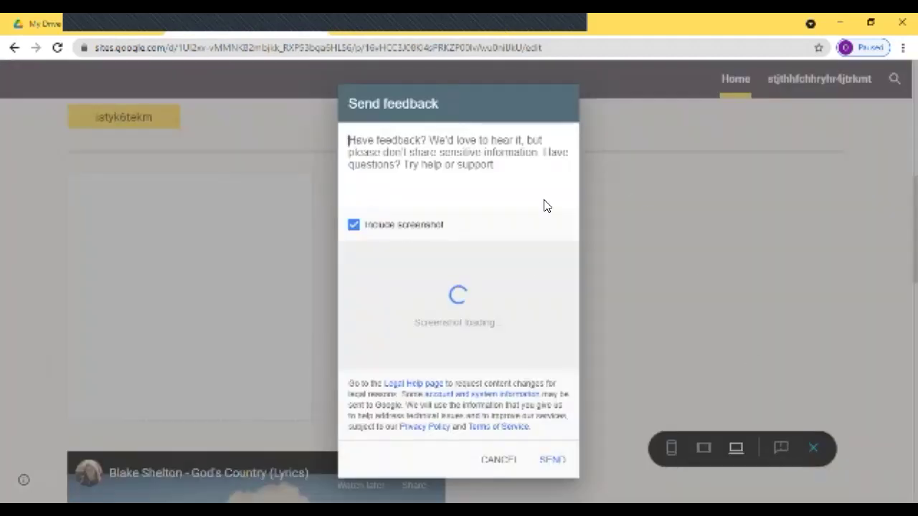
click(498, 460)
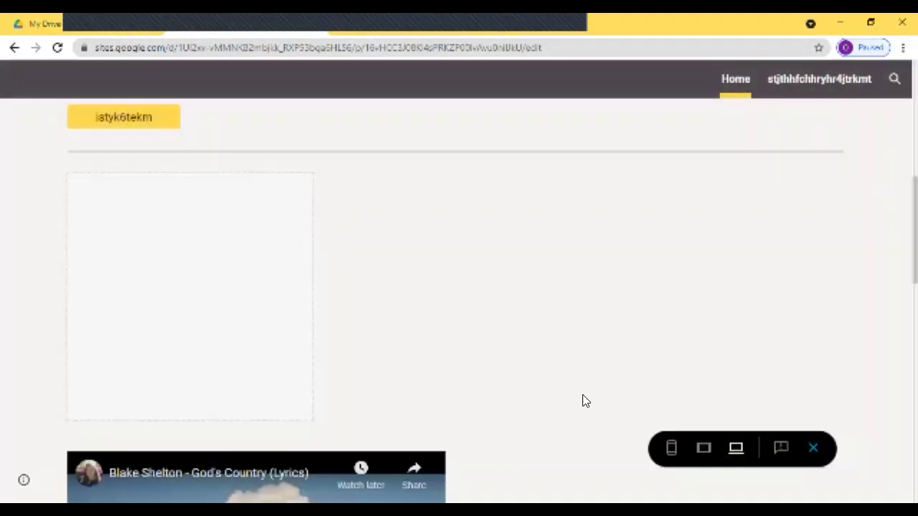
click(815, 448)
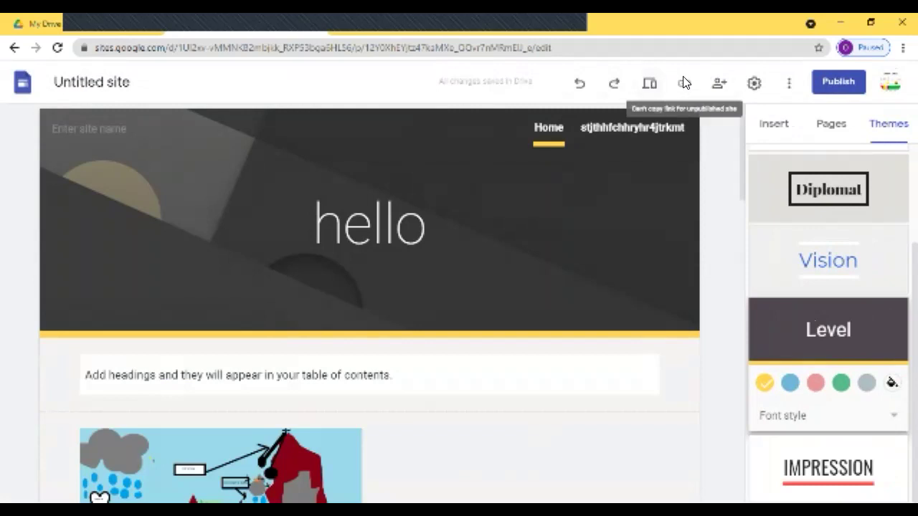
- Set the draft link access in the site's sharing settings to Anyone with the link
click(719, 81)
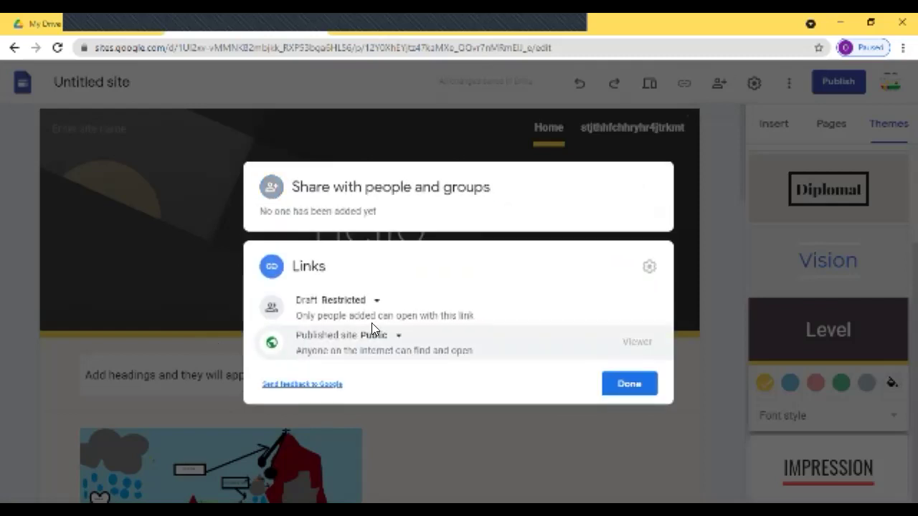
click(371, 300)
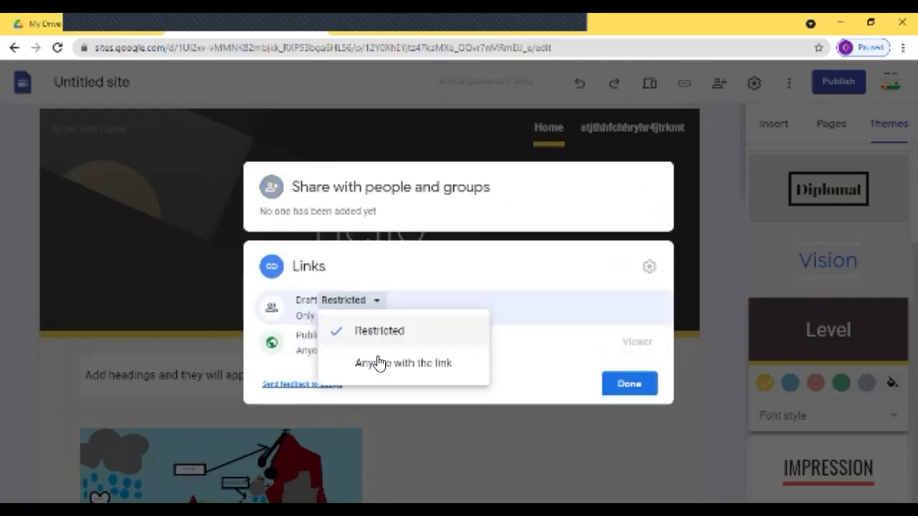
click(387, 364)
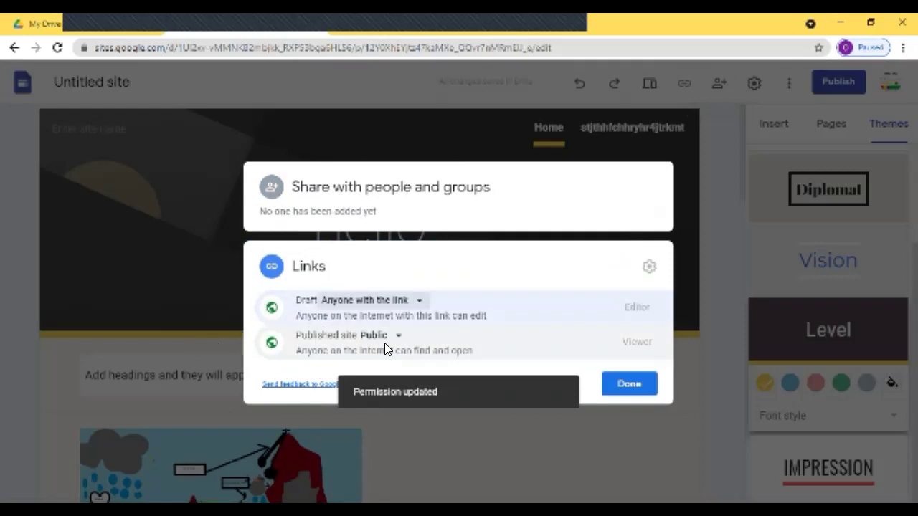
- Share the site with a suggested contact's e-mail address, keeping Notify people enabled, and send the invitation
click(406, 224)
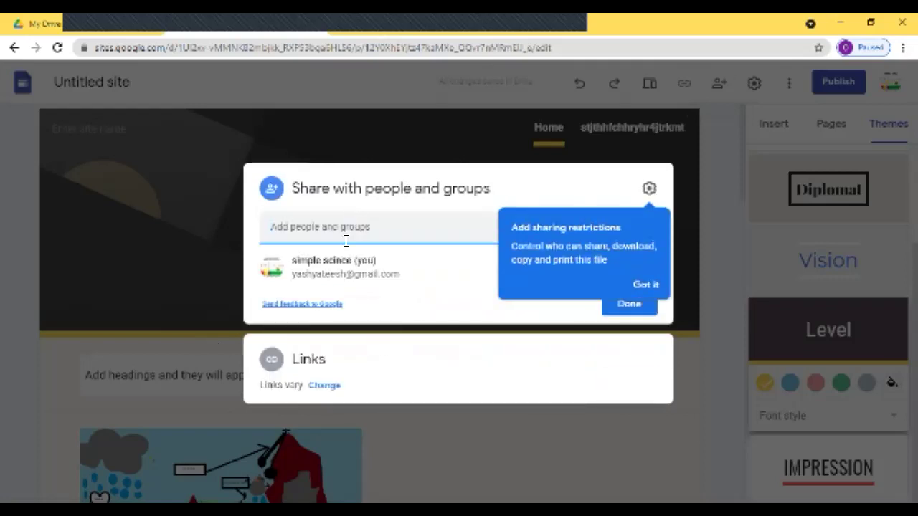
click(344, 236)
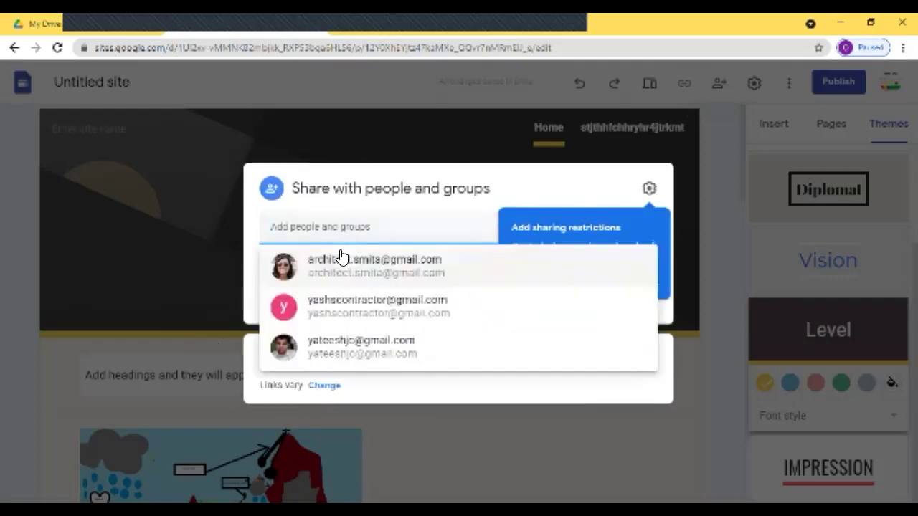
click(363, 304)
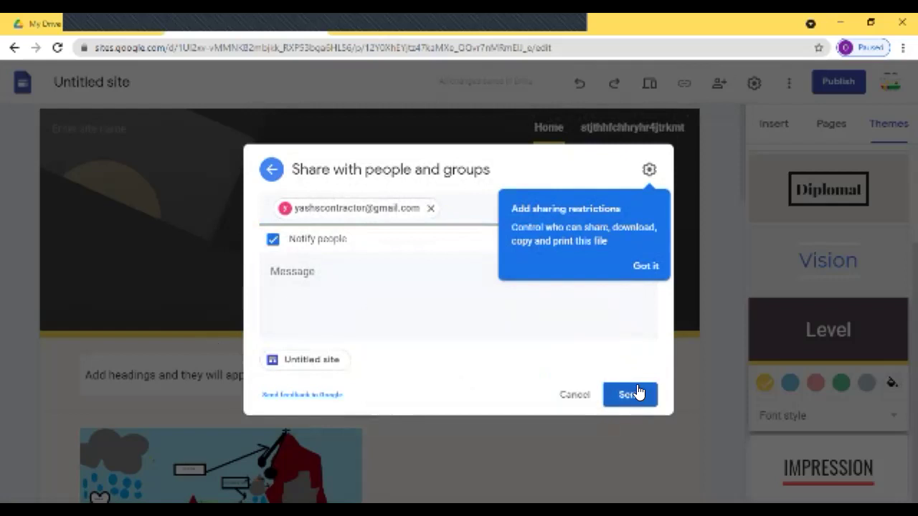
click(630, 395)
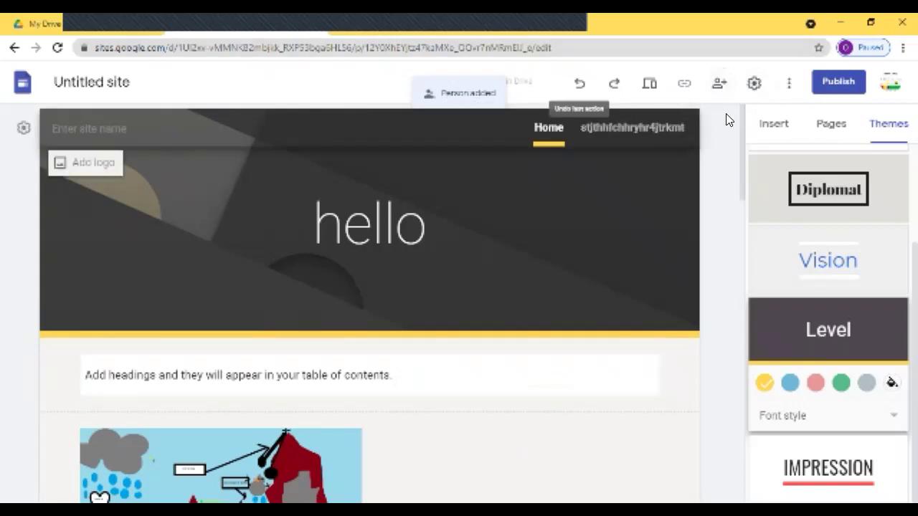
- Make the added collaborator the owner of the site, confirm the transfer and close the sharing settings
click(721, 83)
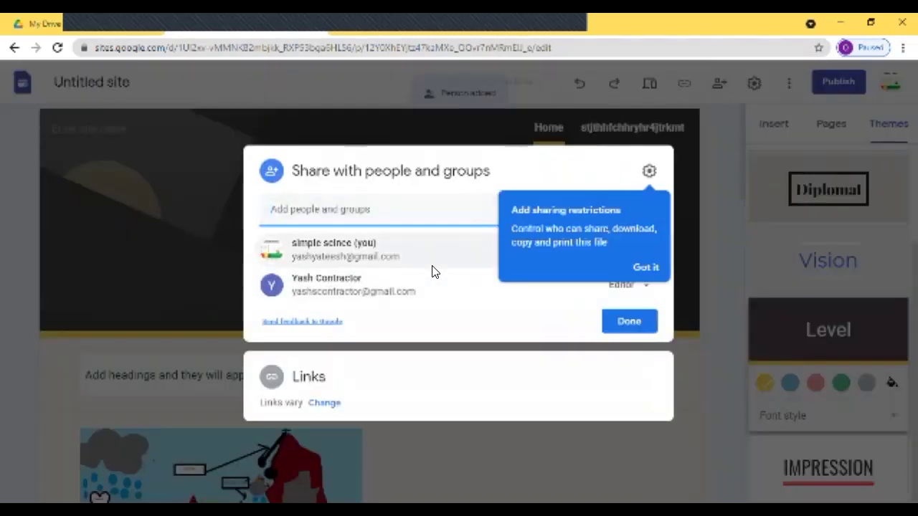
click(646, 286)
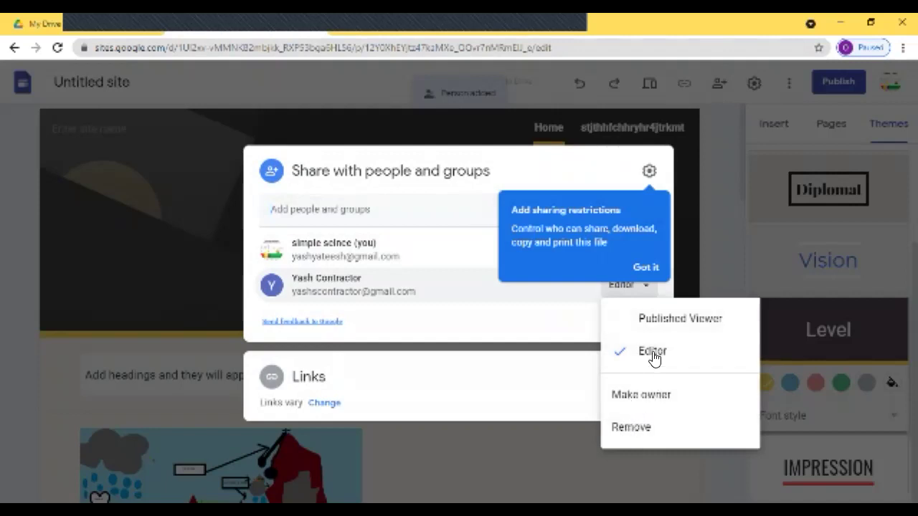
click(476, 388)
click(559, 209)
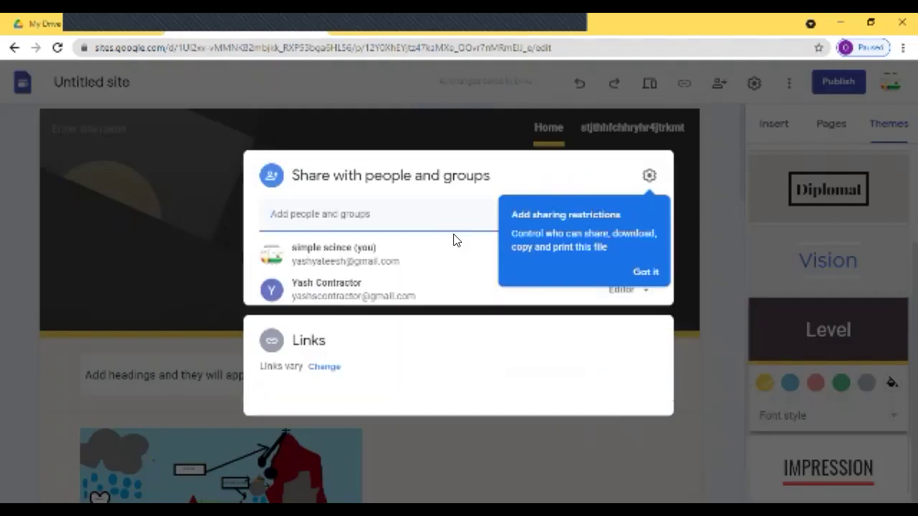
click(639, 299)
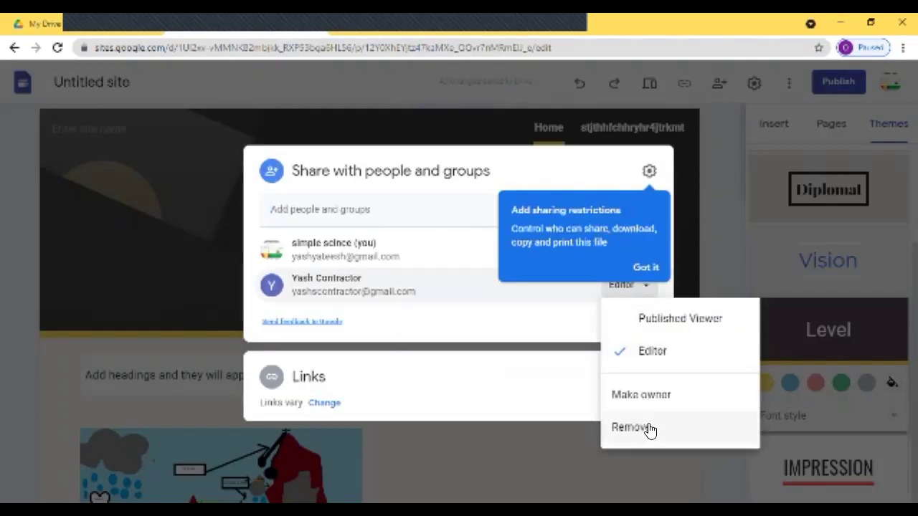
click(641, 395)
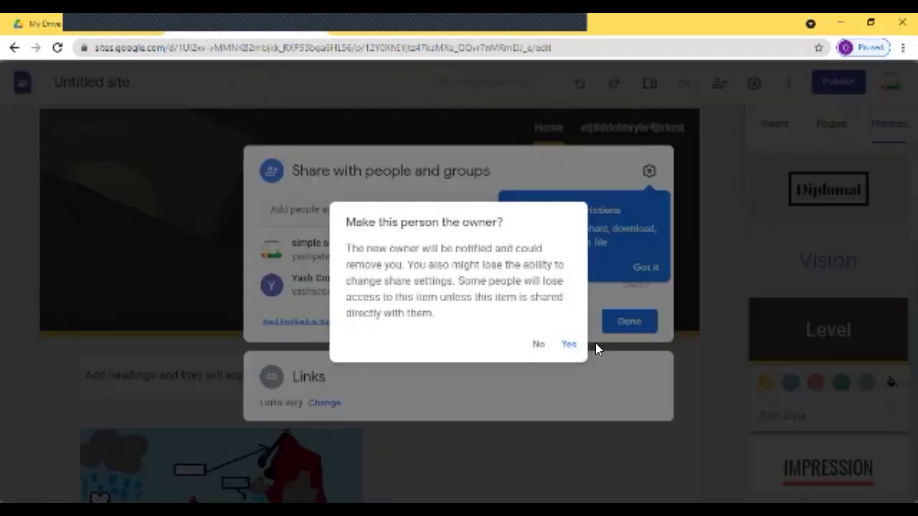
click(575, 348)
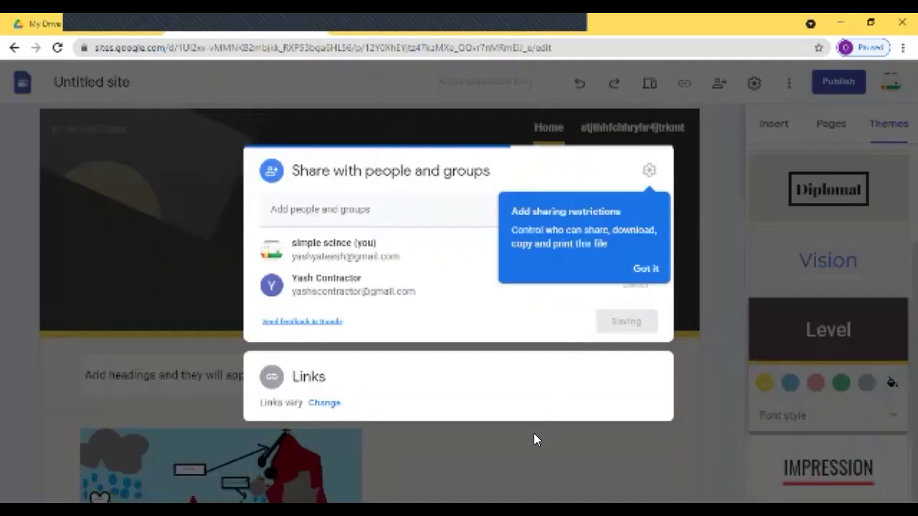
click(647, 320)
- Set the navigation mode to Side in the site settings
click(753, 83)
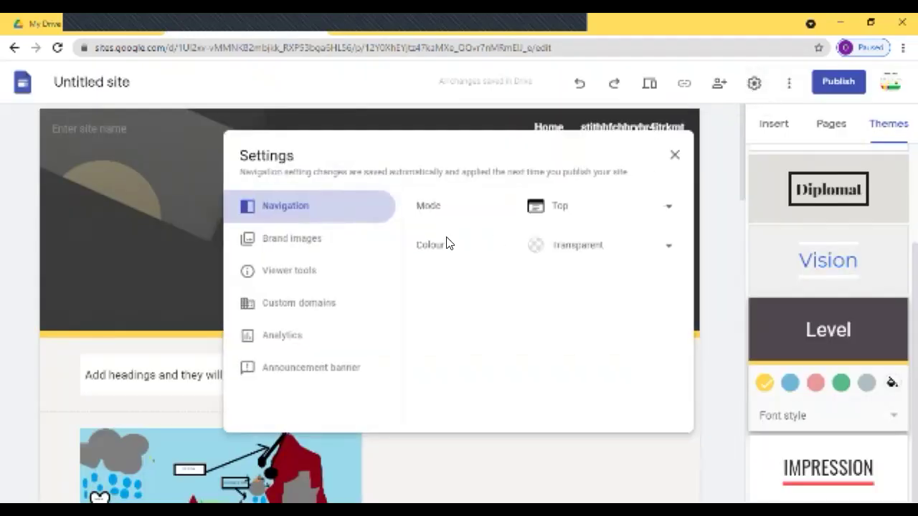
click(612, 212)
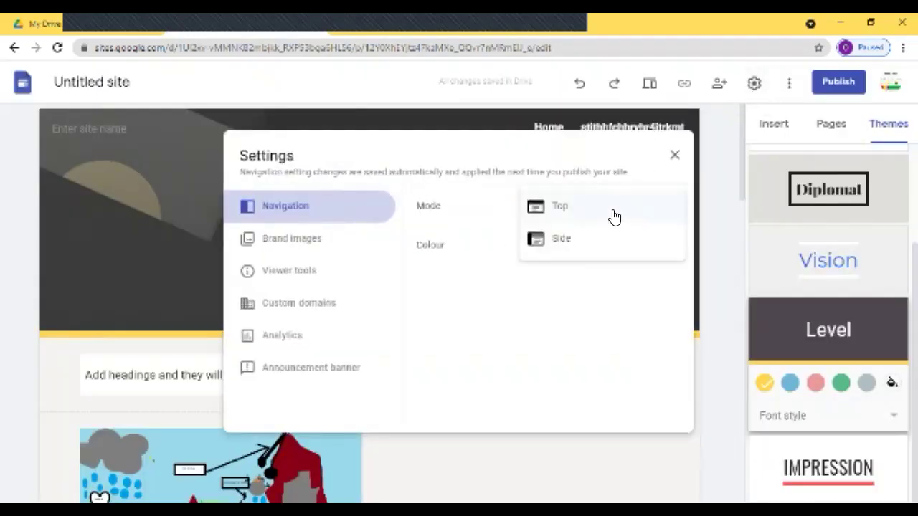
click(595, 238)
click(609, 219)
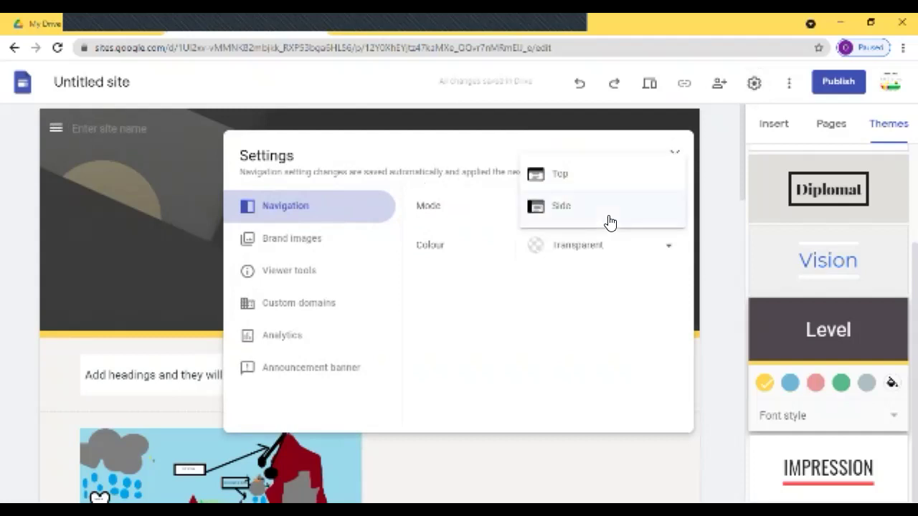
click(583, 326)
- Try White for the navigation colour and settle on Black
click(598, 258)
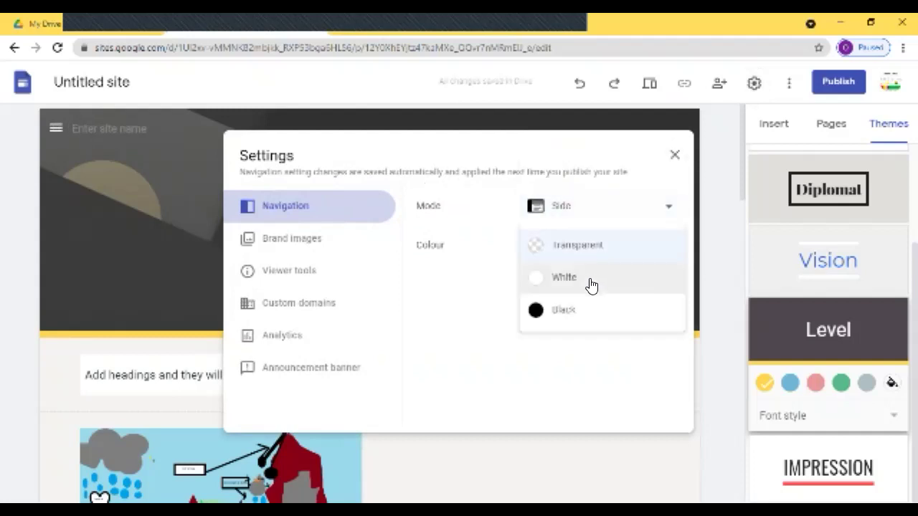
click(591, 278)
click(595, 242)
click(578, 281)
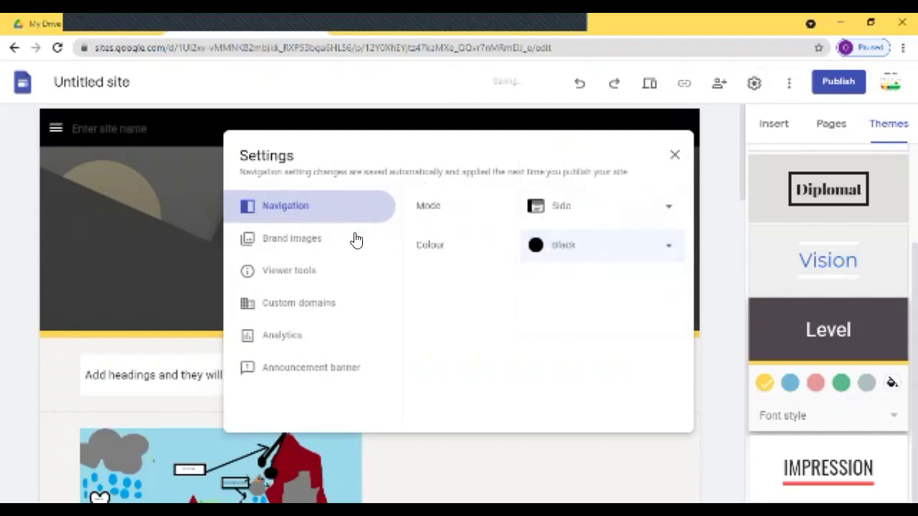
- Look through the brand image settings, including the logo upload, and the viewer tools settings
click(302, 244)
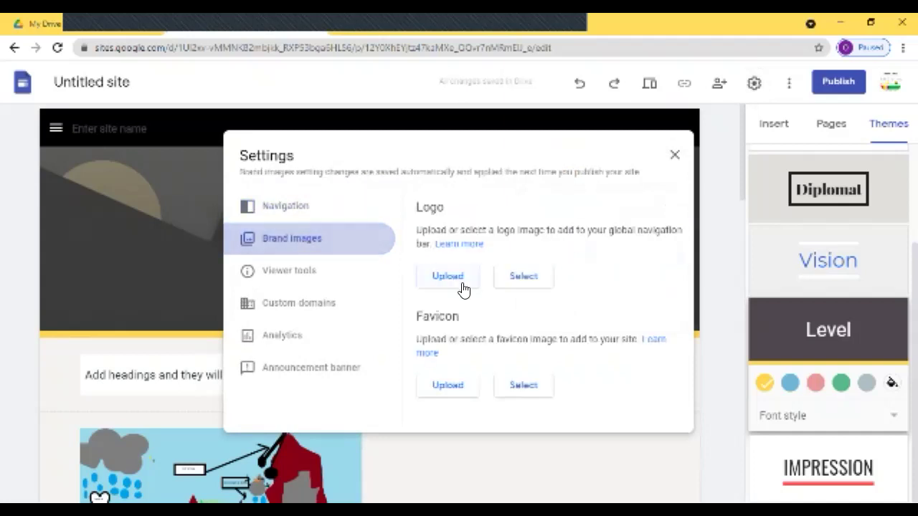
click(455, 290)
click(310, 270)
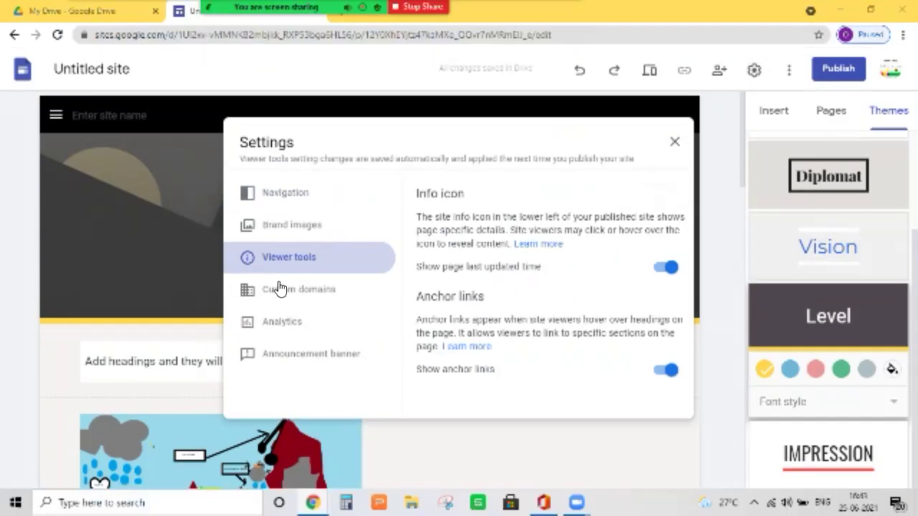
- Start the custom domain setup, compare the two domain options, and continue with Use a domain from a third party
click(280, 289)
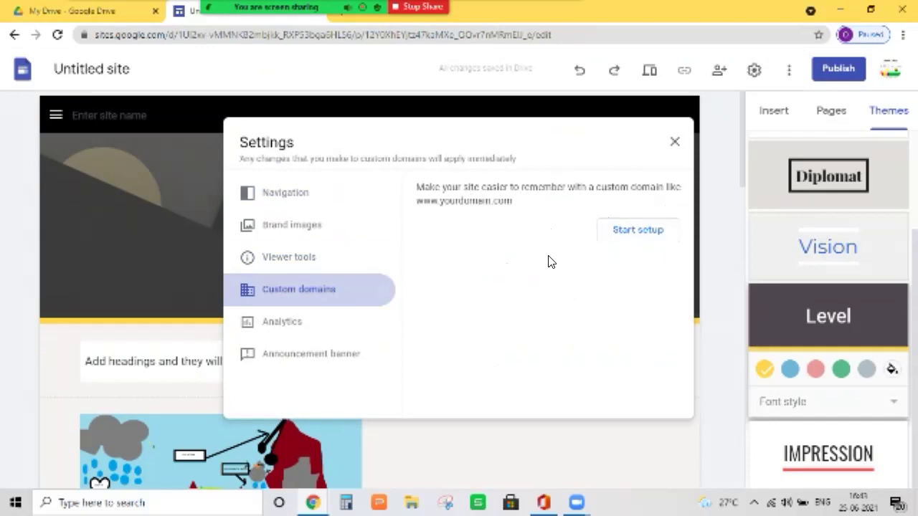
mouse_move(422, 216)
mouse_down()
mouse_move(418, 186)
mouse_move(416, 203)
mouse_up()
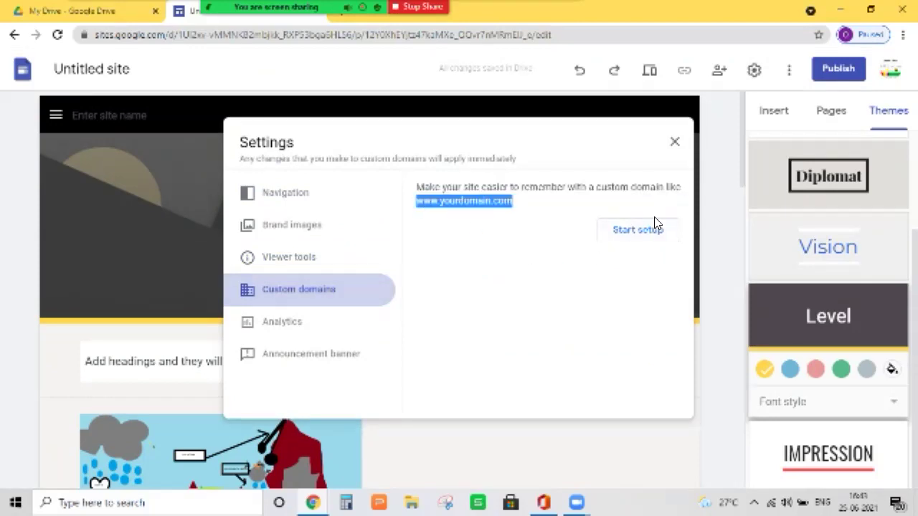
click(639, 243)
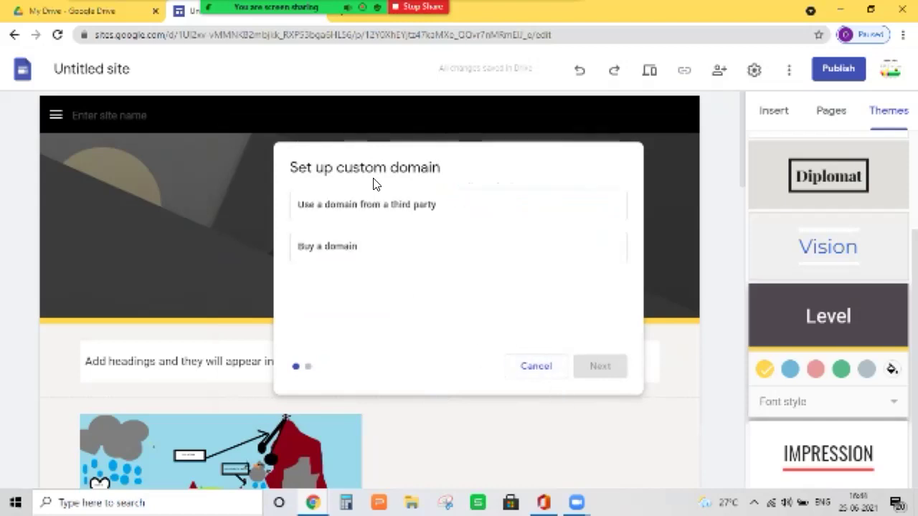
click(405, 214)
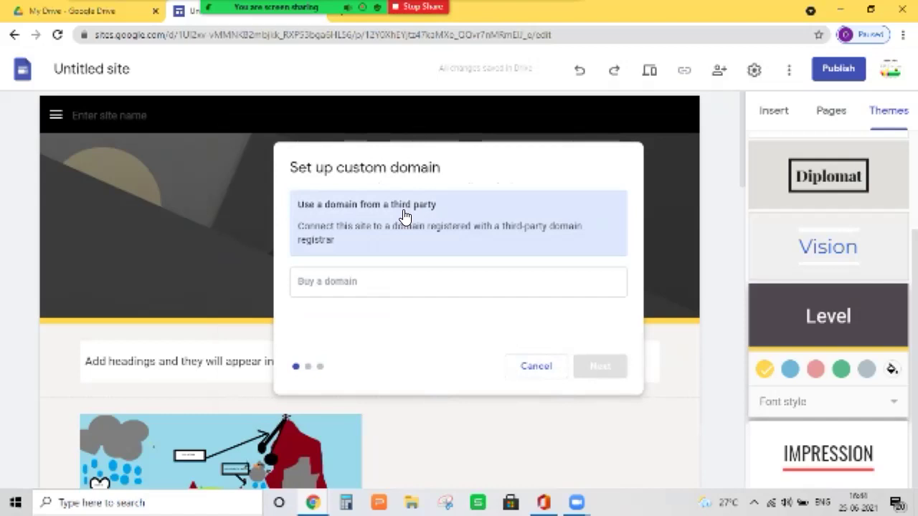
click(430, 290)
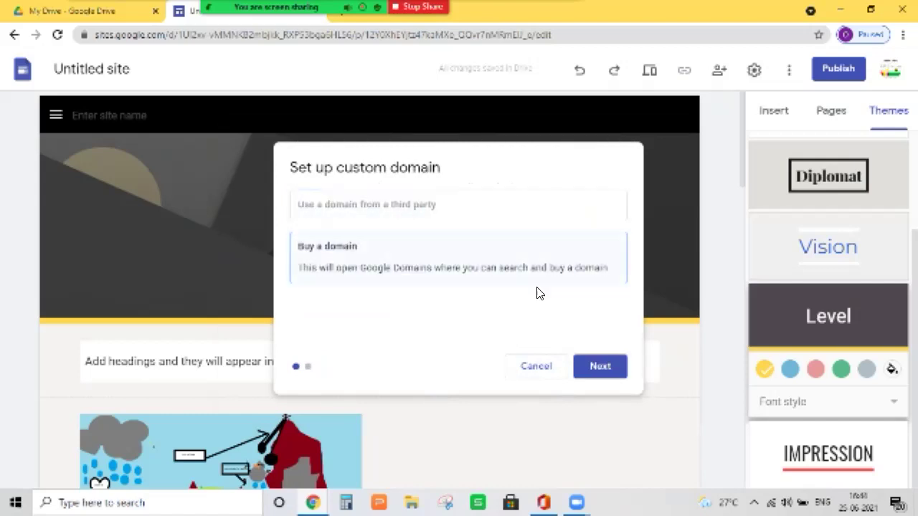
click(484, 221)
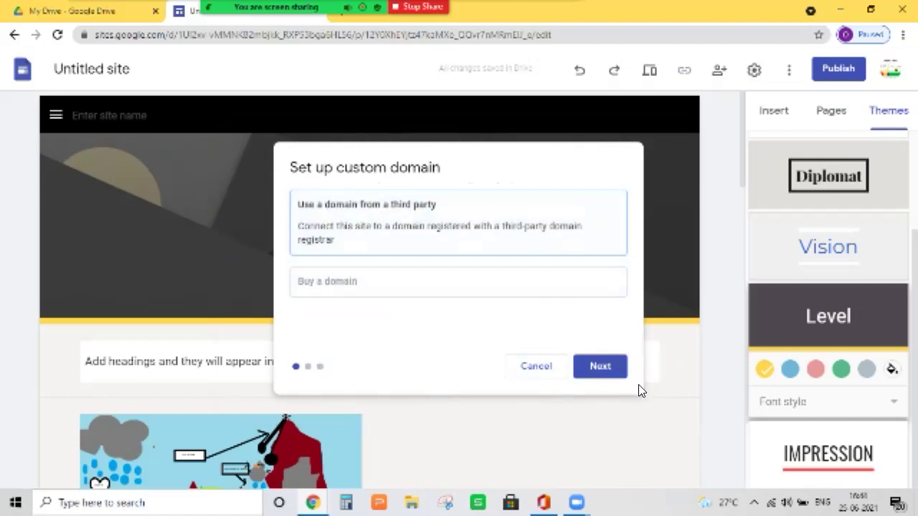
click(600, 366)
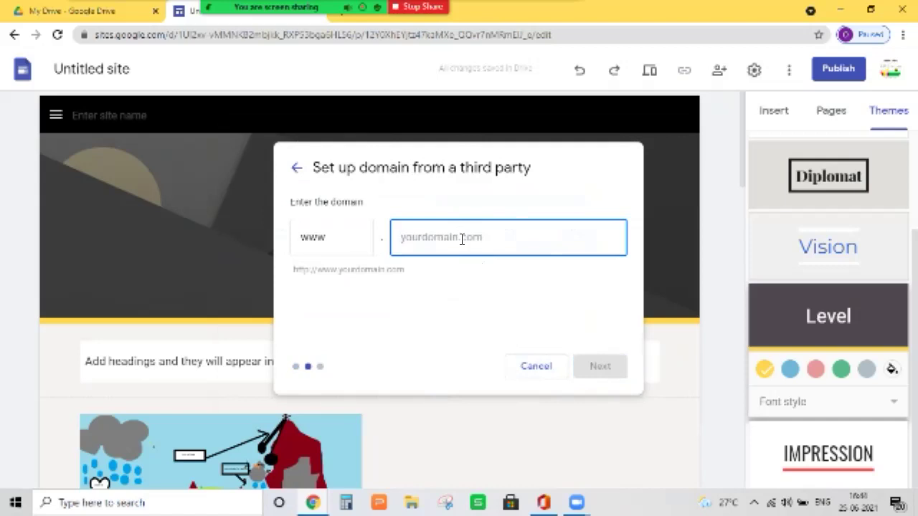
- Try entering wertyu5dfg.com as the third-party domain, cancel the setup, and dismiss the access notice
text(wartyu5dfg.com)
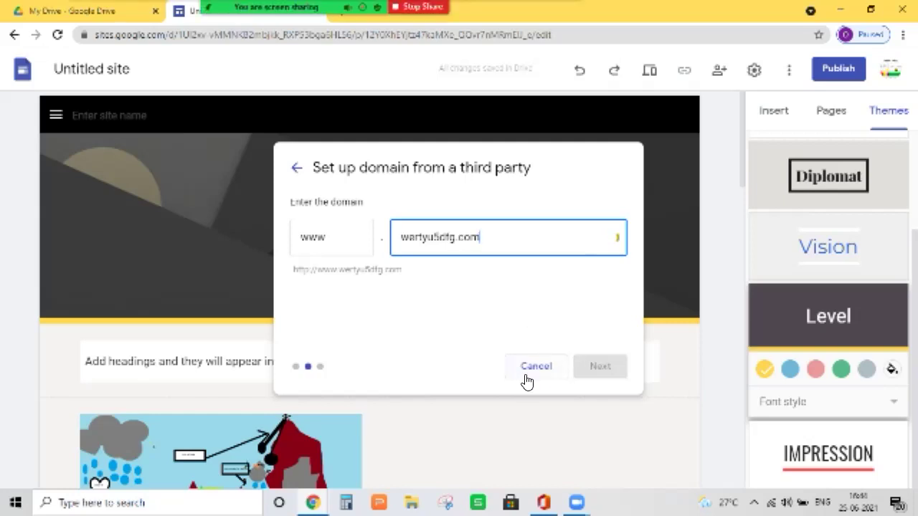
click(545, 366)
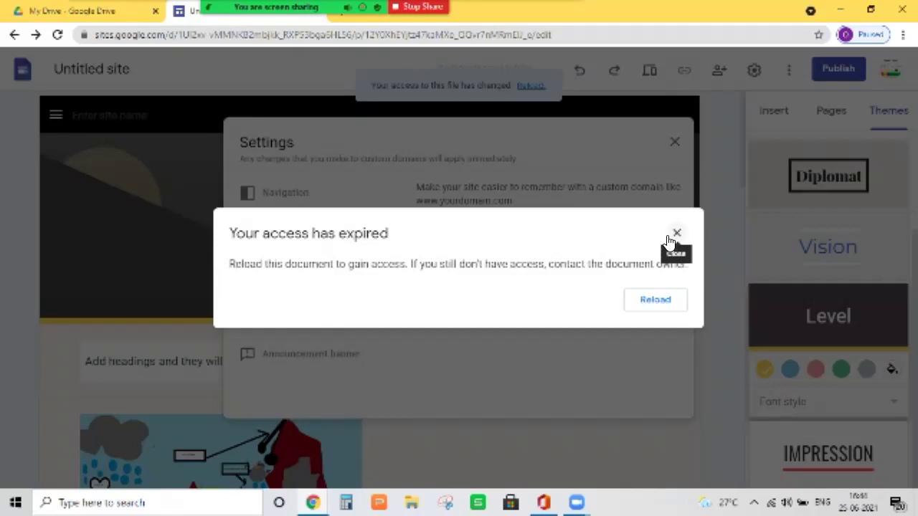
click(669, 241)
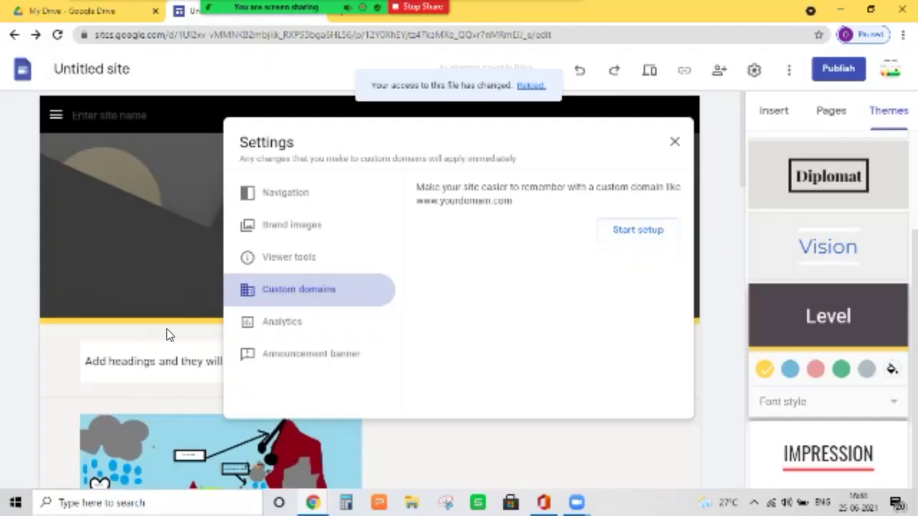
- Look at the Analytics settings and enter "kfhmxfhmmh hf" as the announcement banner message
click(266, 320)
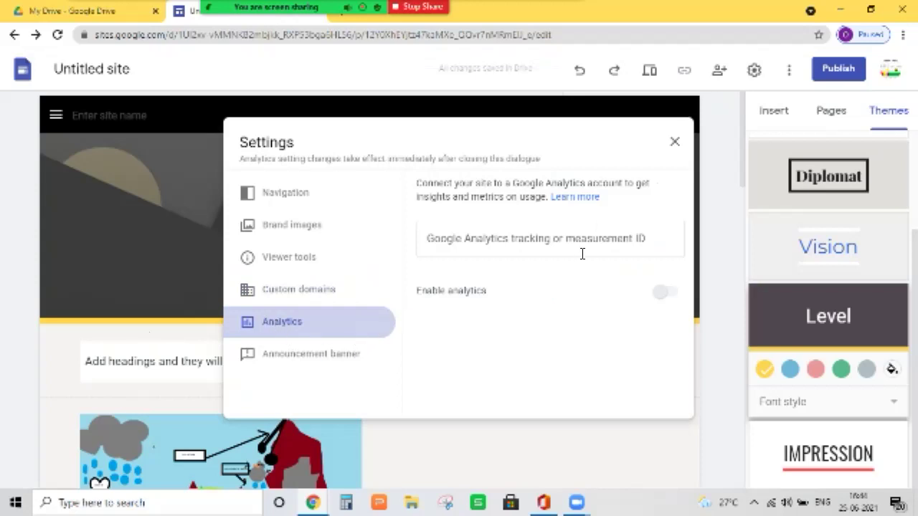
click(332, 351)
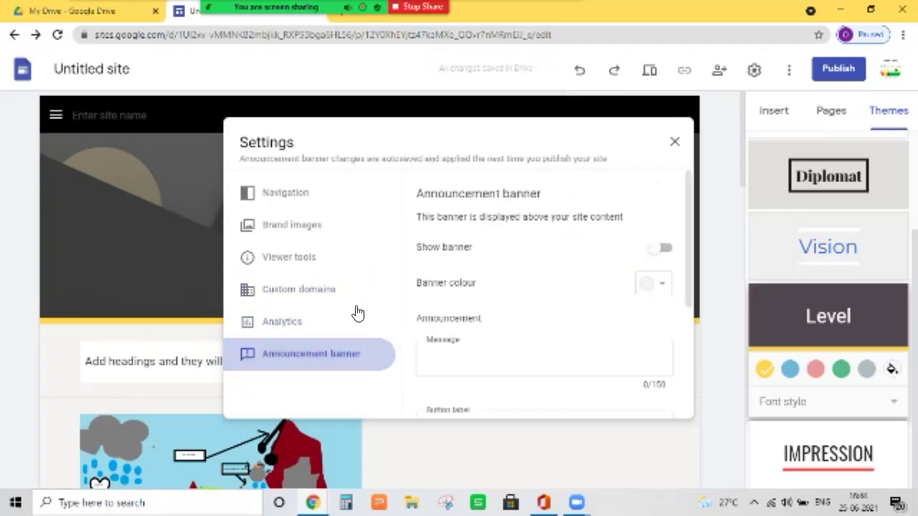
click(452, 359)
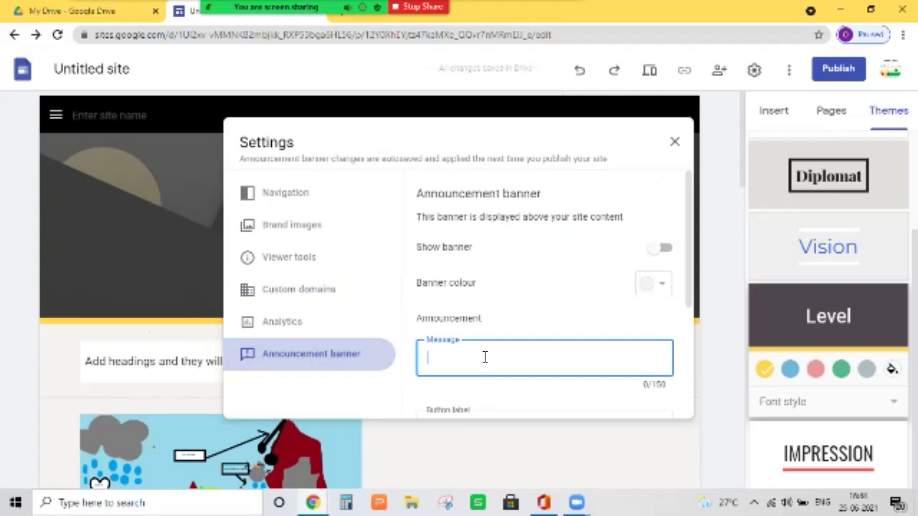
text(kfhmxfhmmh hf)
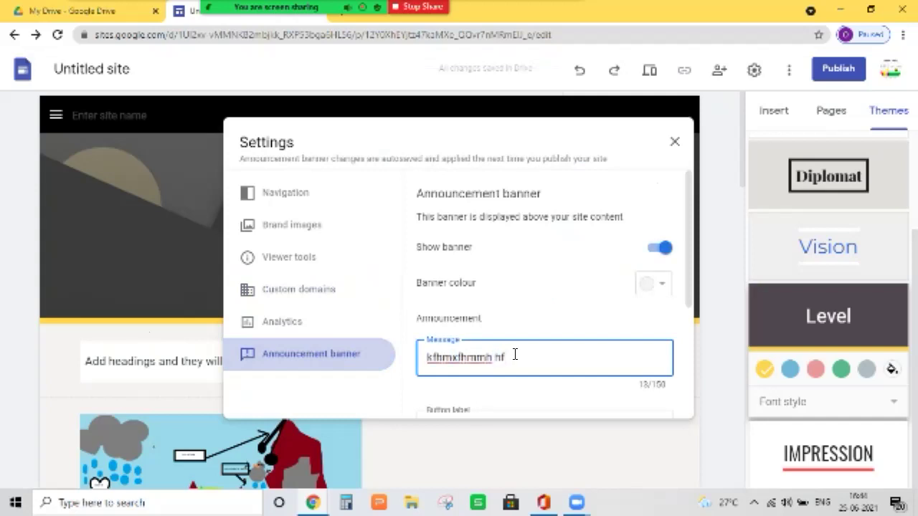
- Give the announcement banner a button labelled "zfmgjmxy" that links to the page stjthhfchhryhr4jtrkmt
scroll(521, 328, down, 2)
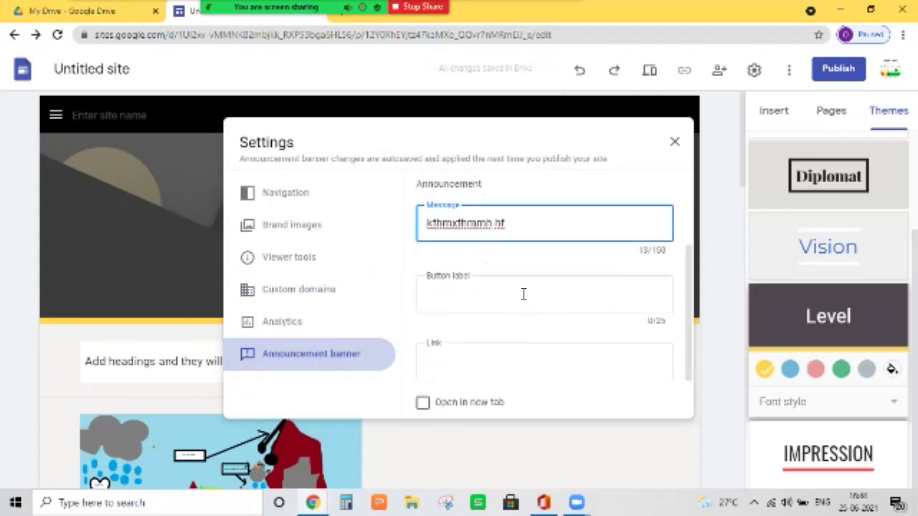
click(523, 294)
text(zfmgjmxy)
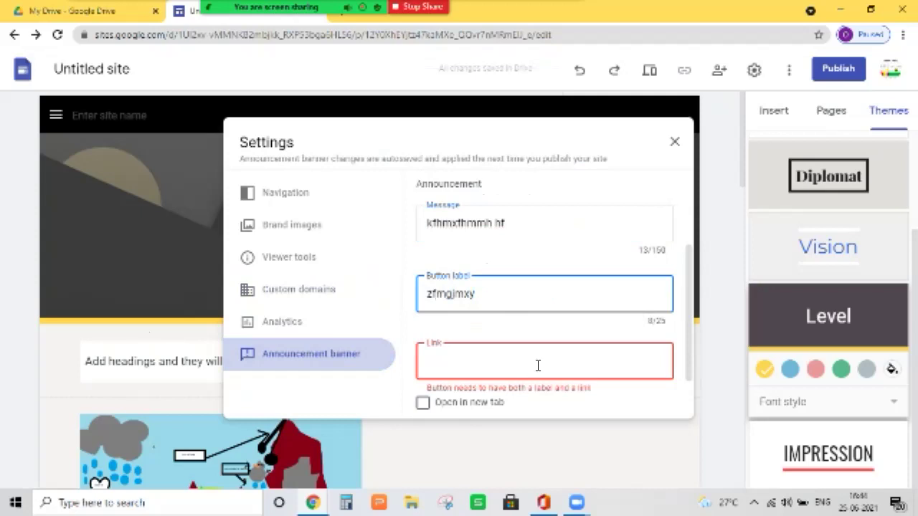
right_click(538, 365)
click(459, 322)
click(459, 328)
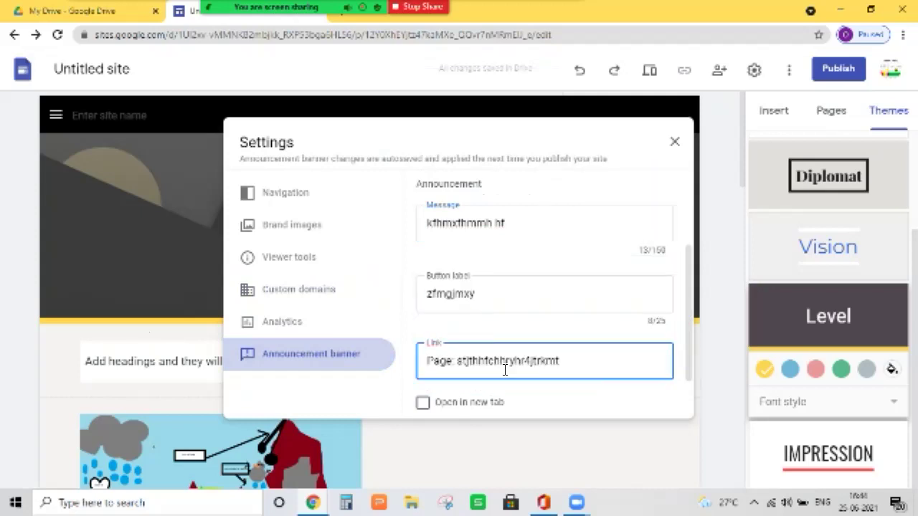
- Make the banner link open in a new tab, limit the banner to the home page only, and close the settings
scroll(433, 400, down, 1)
click(423, 335)
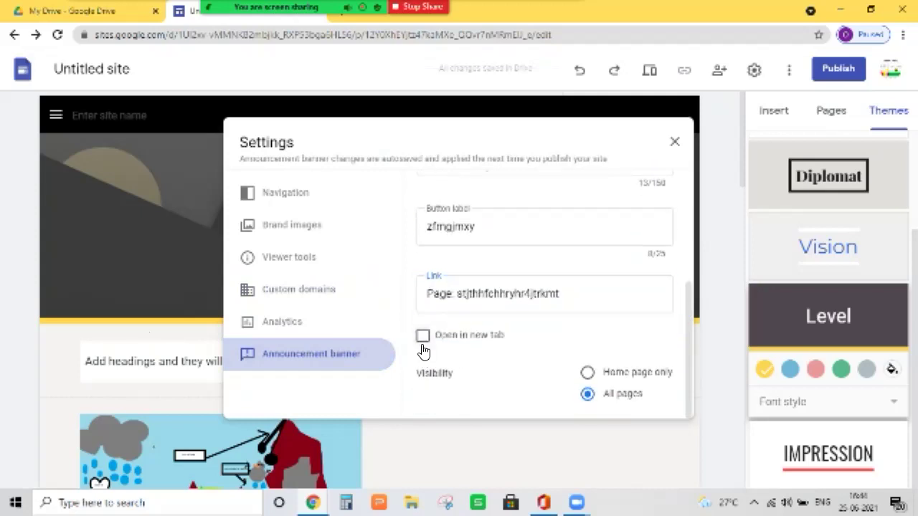
click(422, 335)
click(587, 375)
click(674, 141)
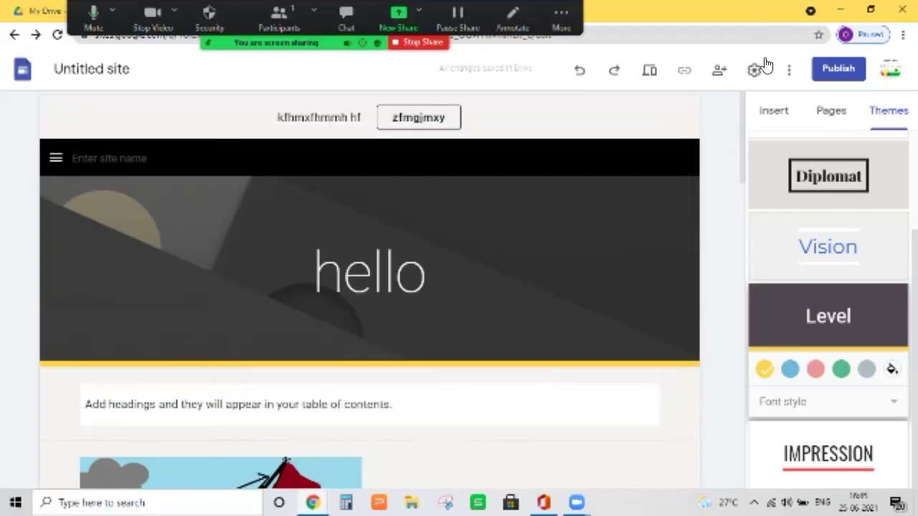
click(788, 69)
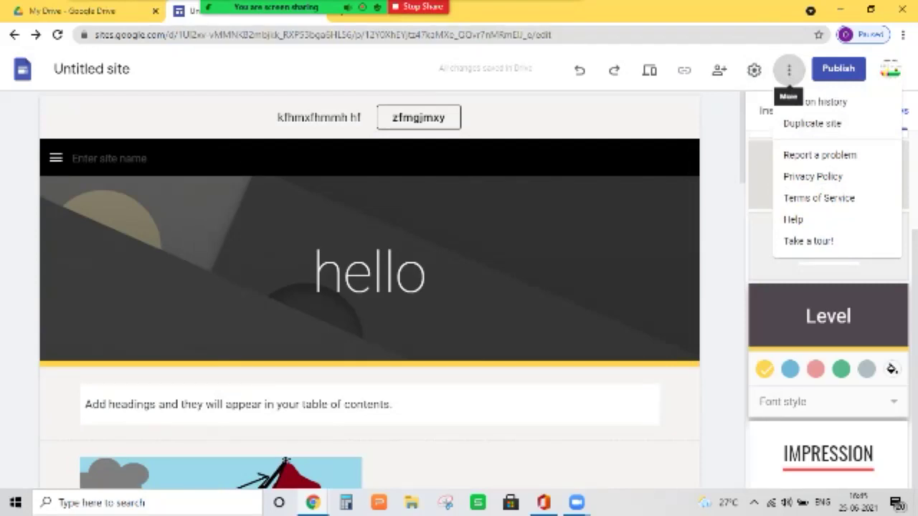
click(645, 108)
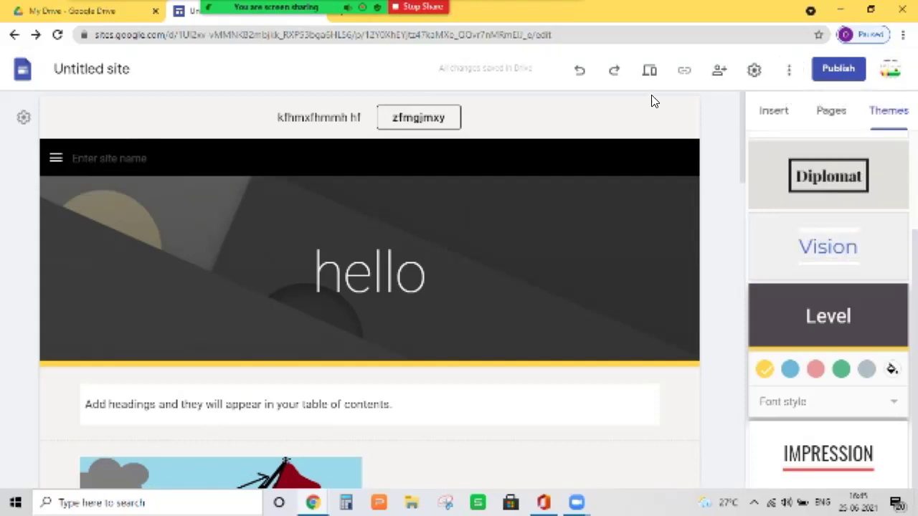
- Start publishing the site and enter a long web address made of repeated "ri" letters
click(825, 71)
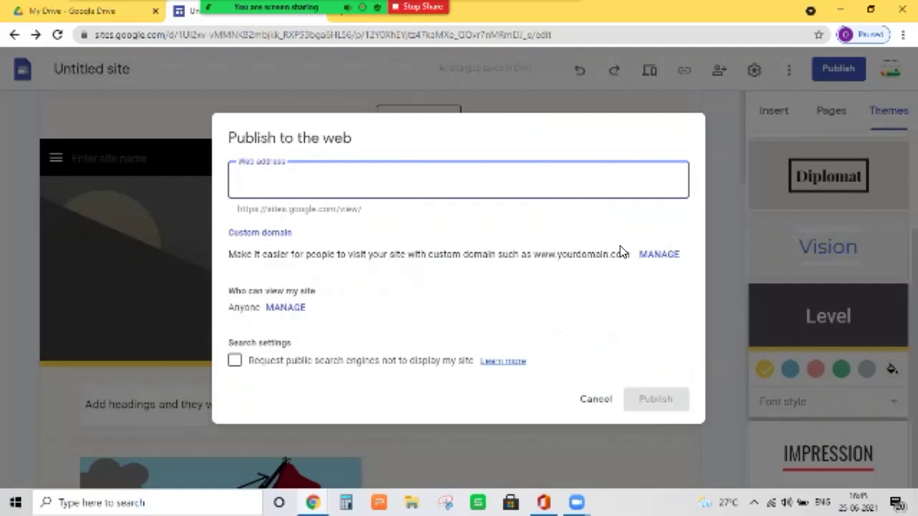
double_click(626, 260)
click(545, 268)
double_click(567, 258)
click(413, 162)
text(riririririririr)
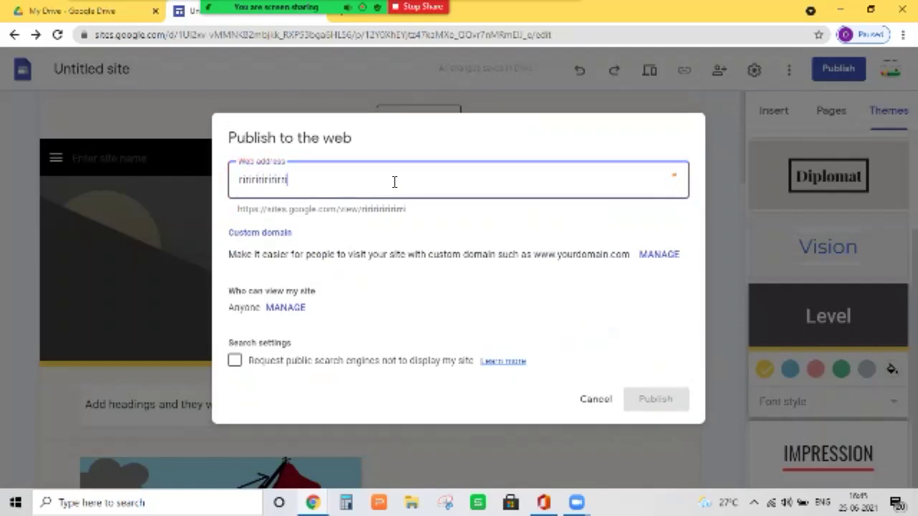
text(iriririririr)
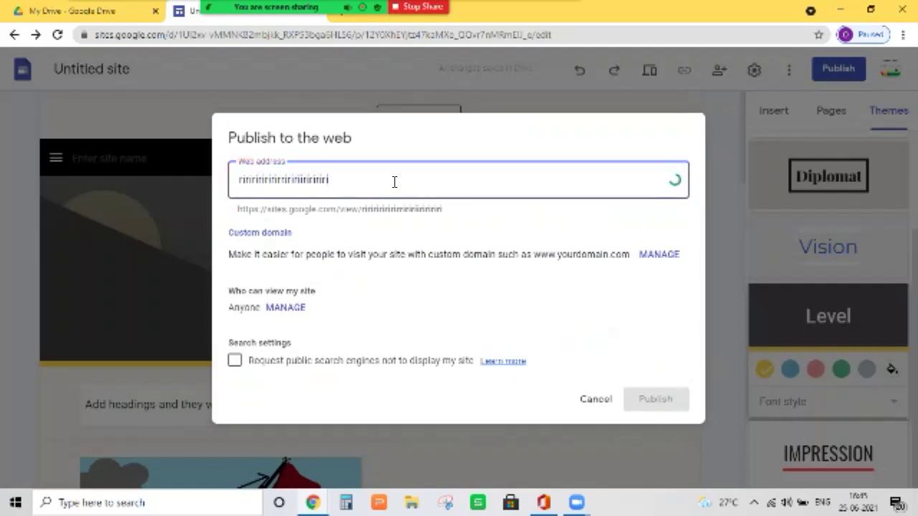
text(i)
- Shorten the web address to within 30 characters and request that public search engines not display the site
key(ctrl+a)
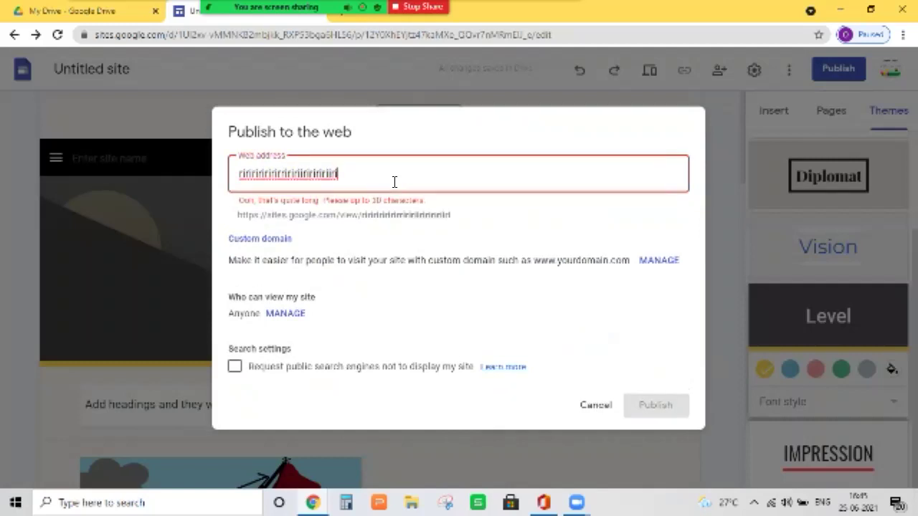
key(BackSpace)
key(BackSpace)
key(BackSpace)
key(BackSpace)
key(BackSpace)
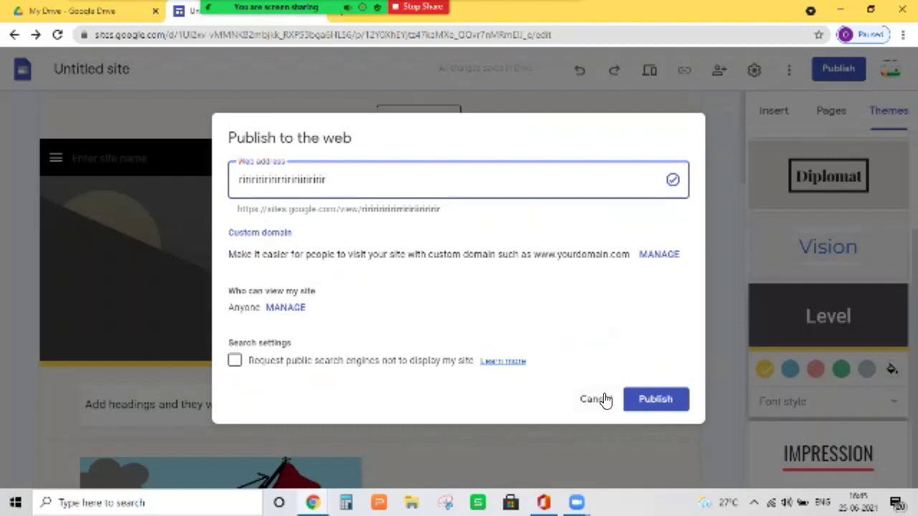
click(232, 361)
- Open the management of who can view the site and try to set the draft link access to Restricted
click(287, 310)
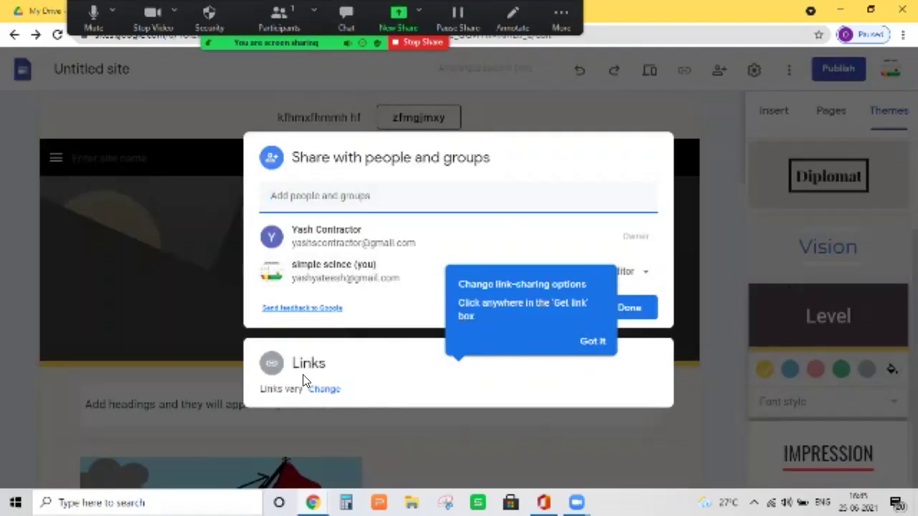
click(319, 389)
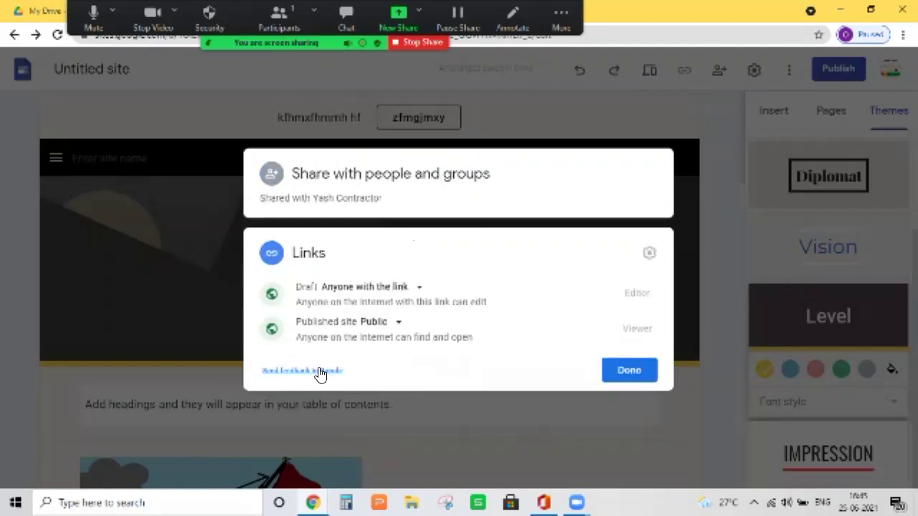
click(419, 287)
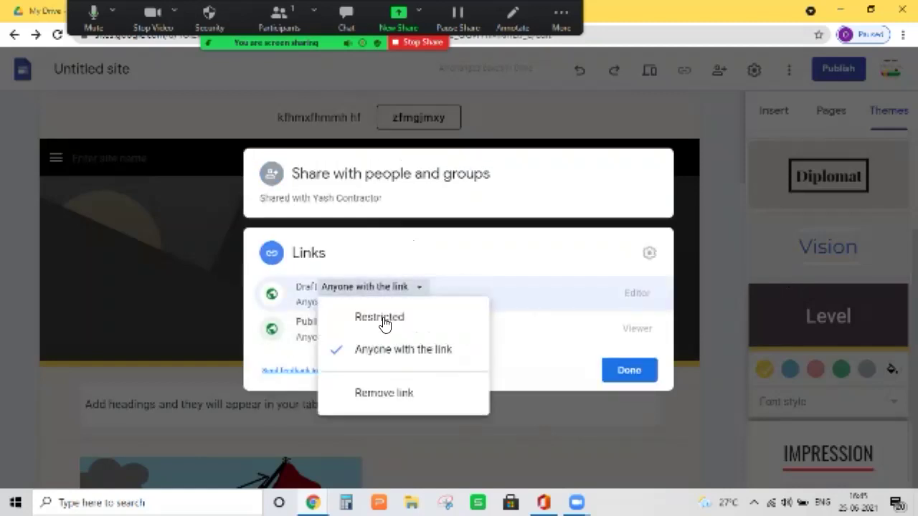
click(381, 318)
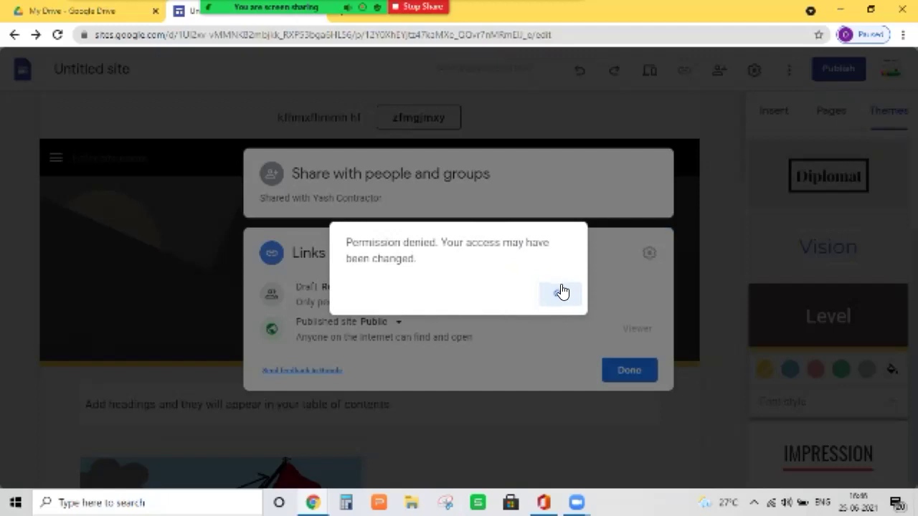
click(563, 295)
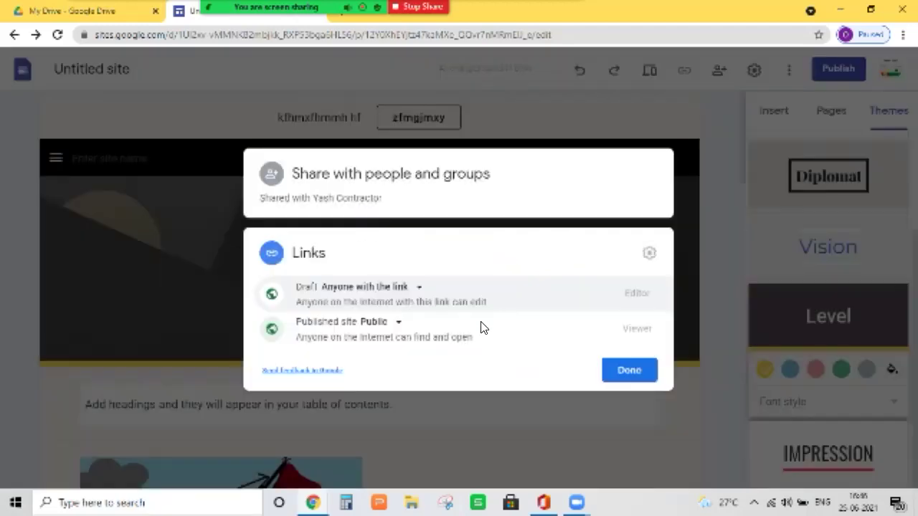
- Check the access options for the published site, keep it Public, and close the sharing settings
click(384, 328)
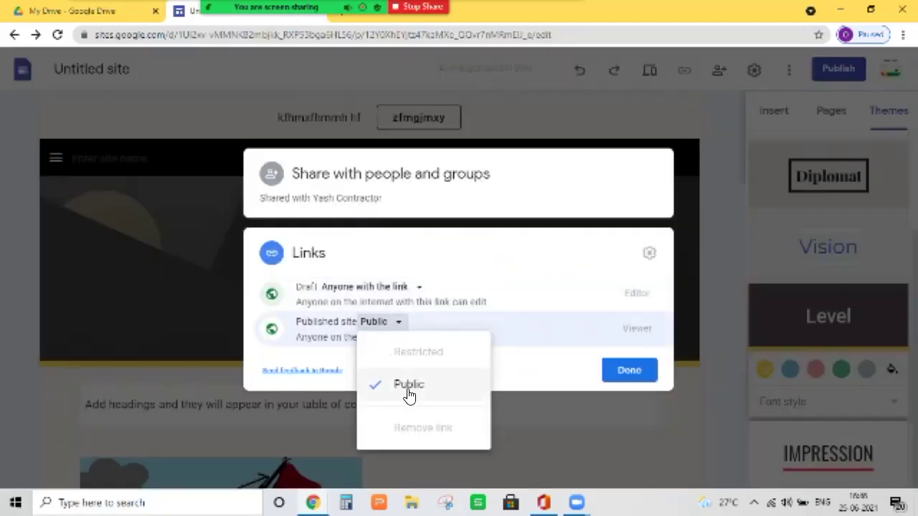
click(536, 387)
click(621, 377)
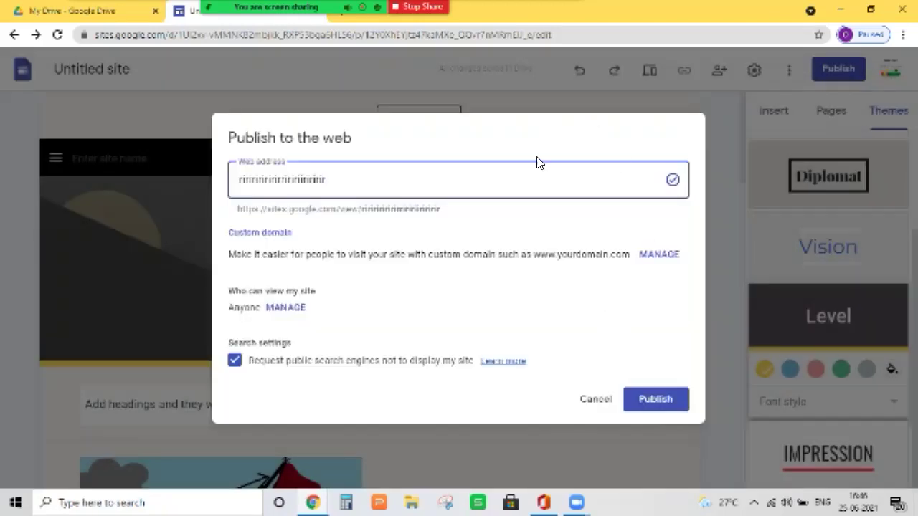
- Publish the site to the web and look through the publish options
click(654, 399)
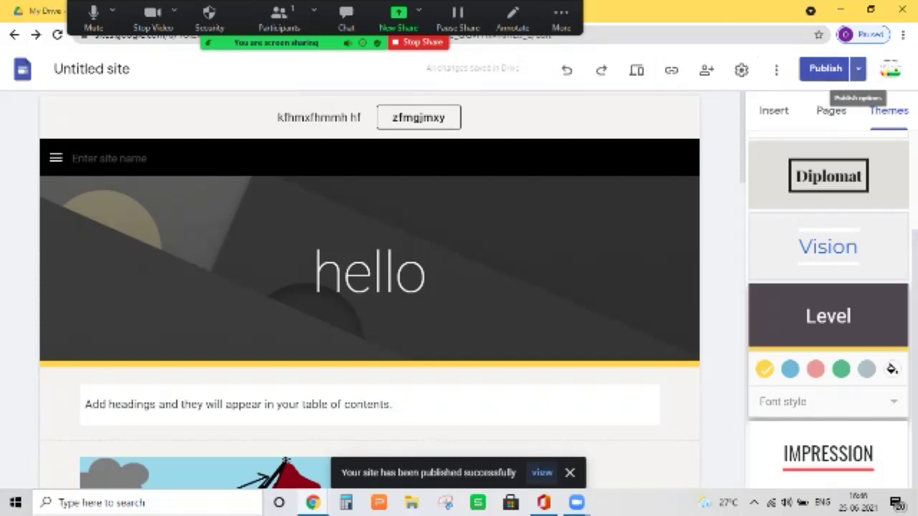
click(859, 70)
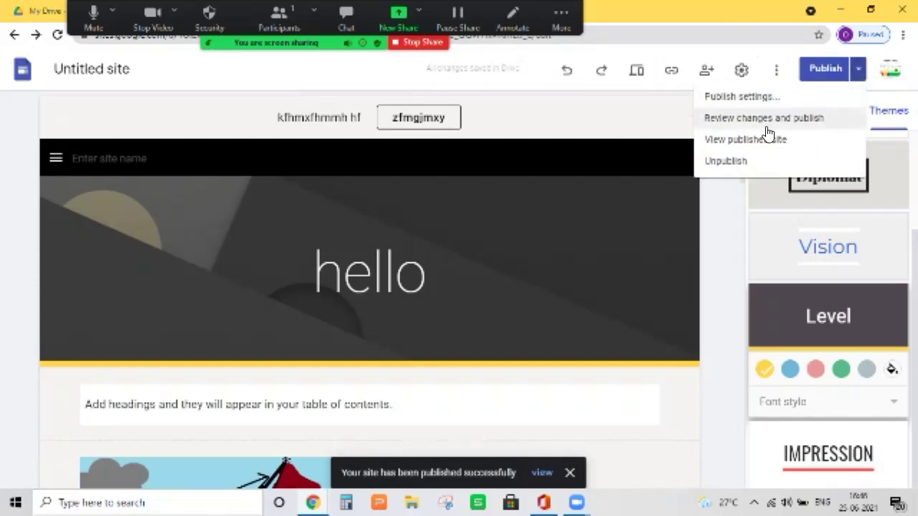
click(771, 172)
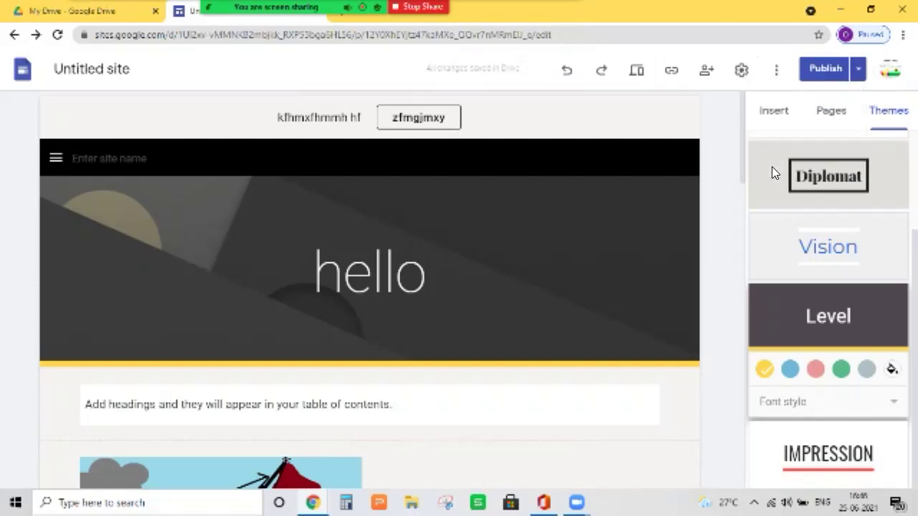
- Unpublish the site and confirm it
click(857, 69)
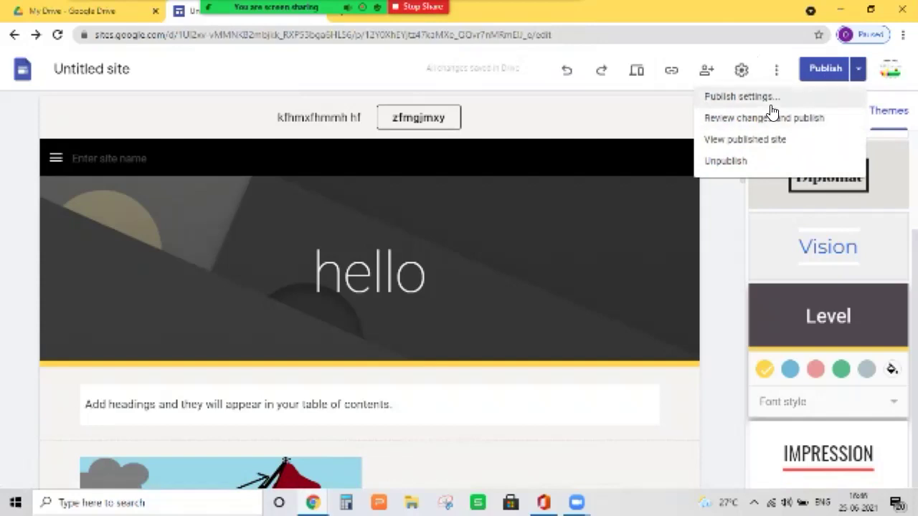
click(728, 162)
click(559, 303)
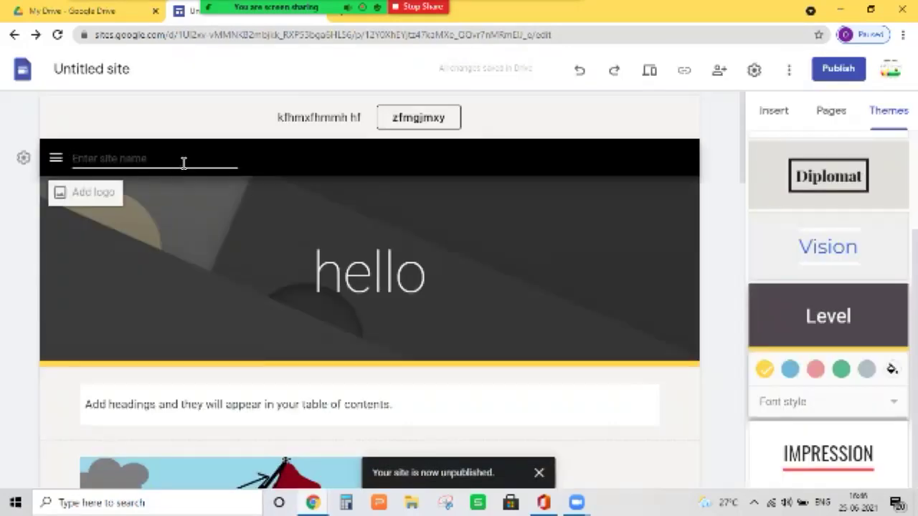
- Name the site "cgghjhdfhberdhnehbehbednb" in its header and check the page list in the side navigation
text(cgghjhdfhberdhnehbehbednb)
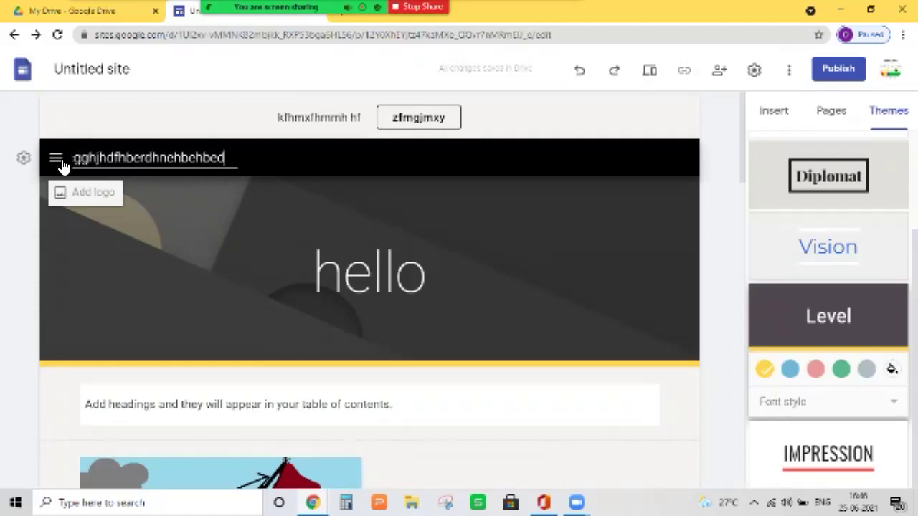
click(58, 159)
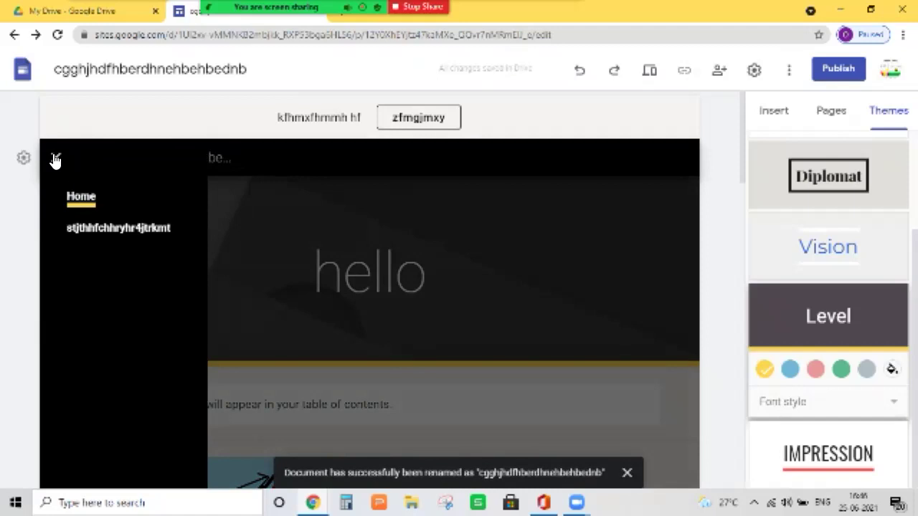
click(56, 159)
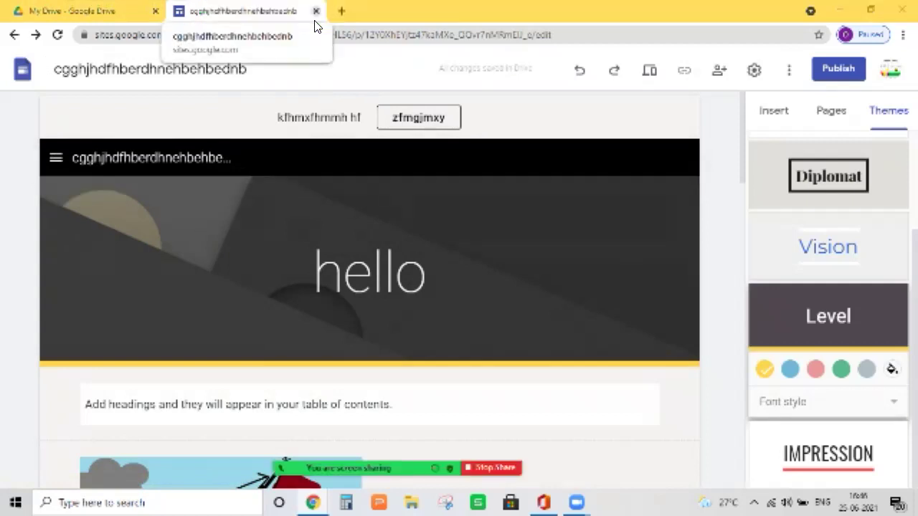
- Close the site editor and look over the site files in My Drive
click(323, 10)
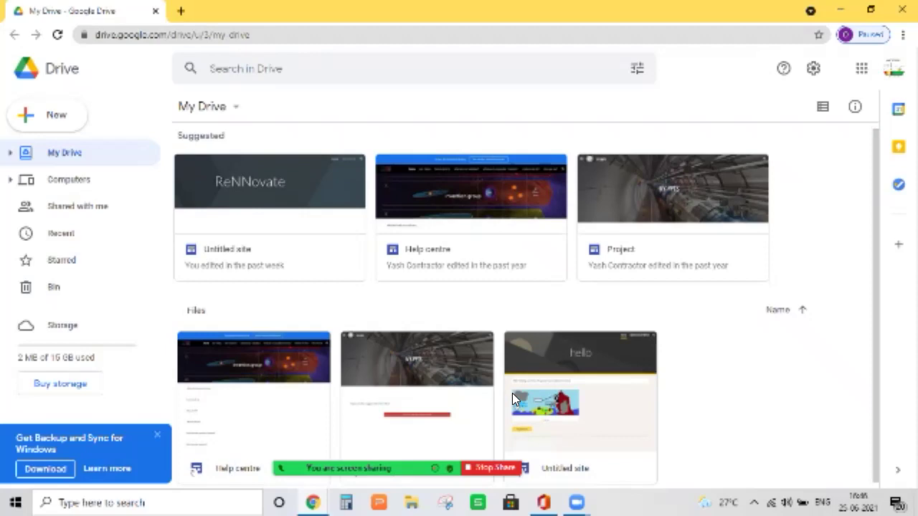
scroll(373, 301, down, 1)
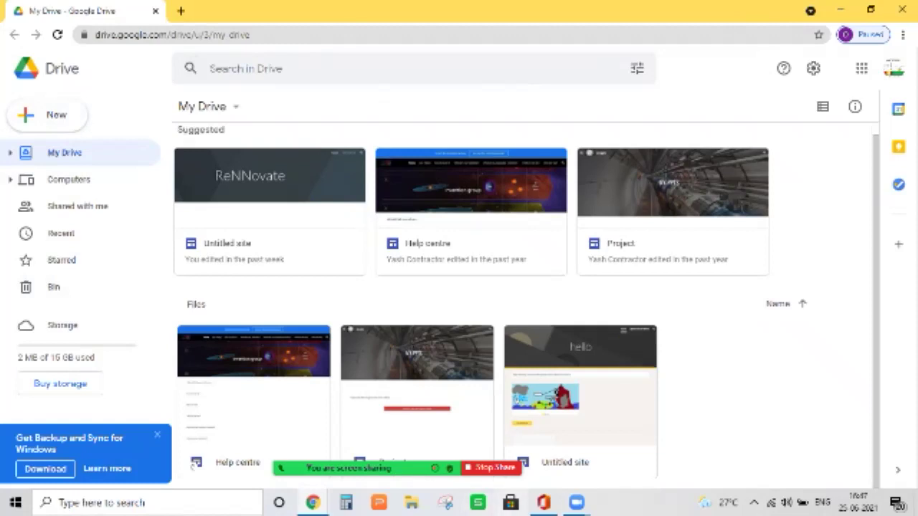
mouse_move(440, 469)
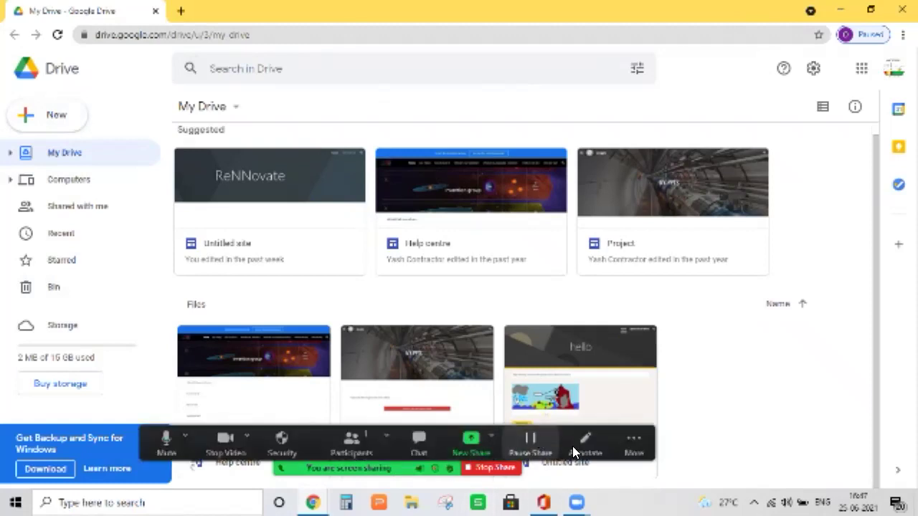
click(512, 467)
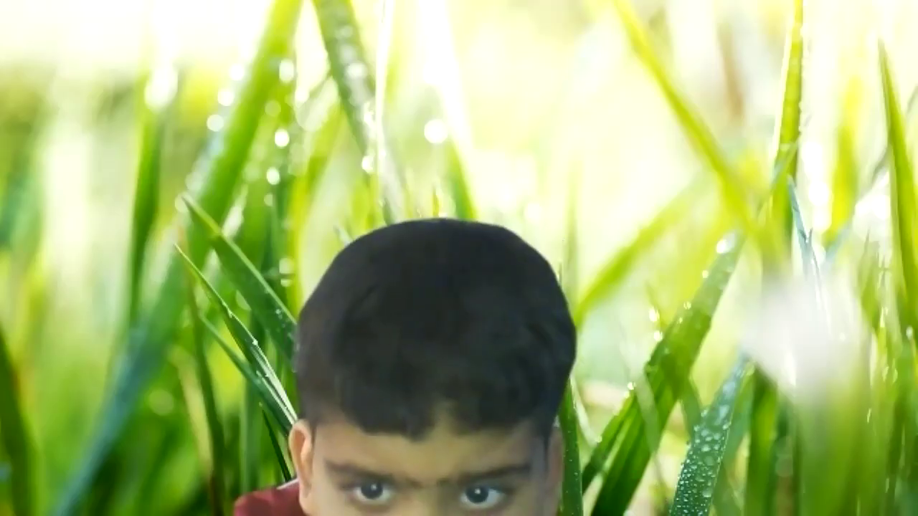